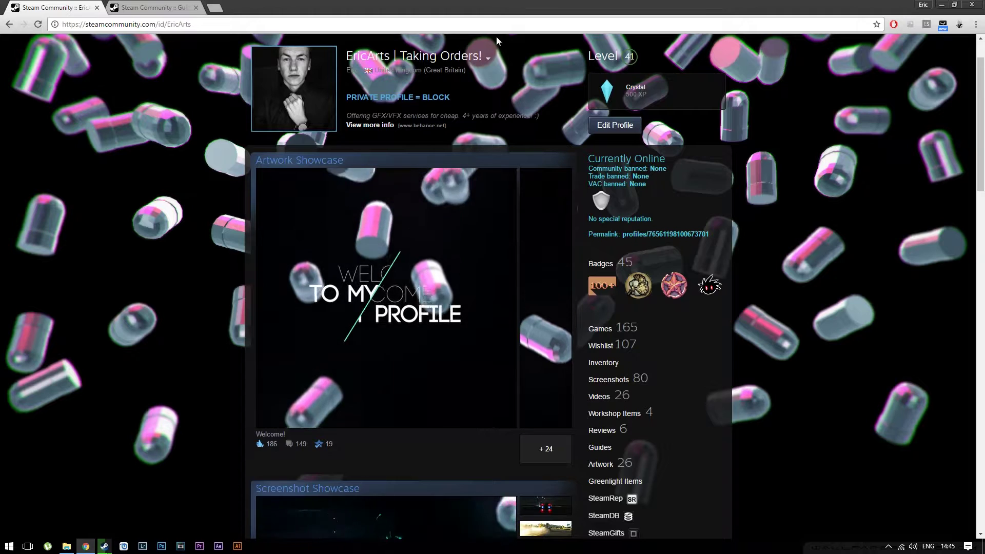
pyautogui.scroll(-1, 835, 229)
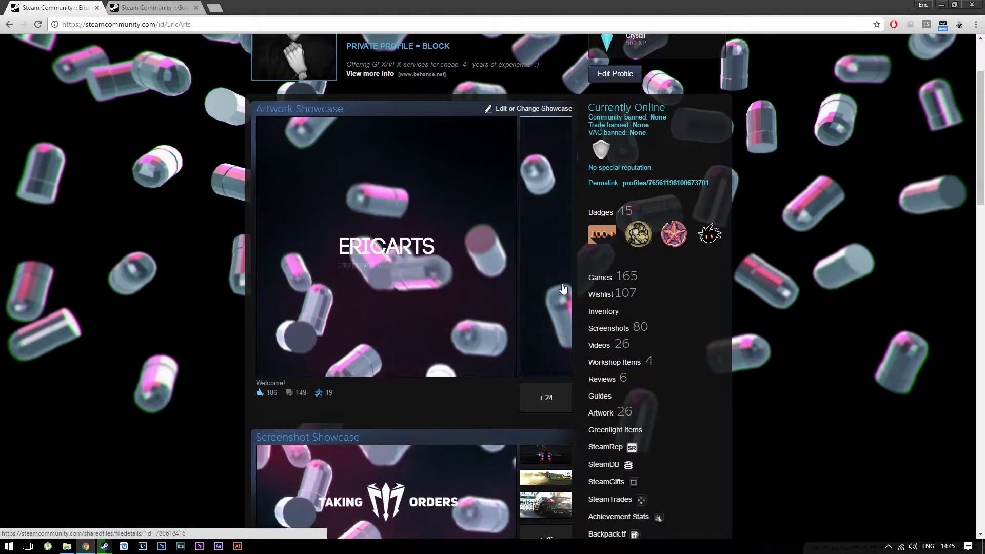
pyautogui.scroll(-2, 574, 306)
pyautogui.scroll(2, 578, 304)
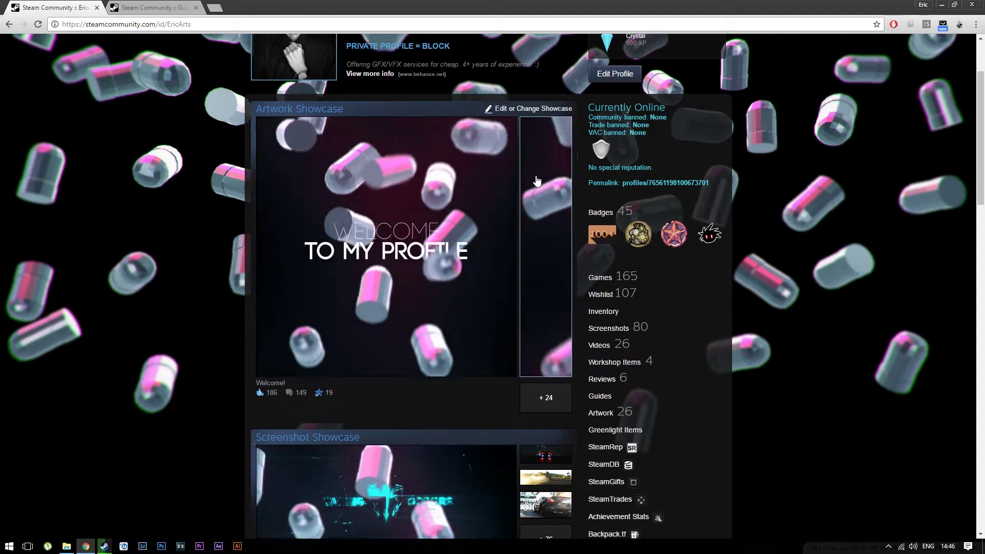
# Step: Open the steam.design background cropper in a new browser tab and toggle long images on
pyautogui.click(214, 8)
pyautogui.write('steam.design')
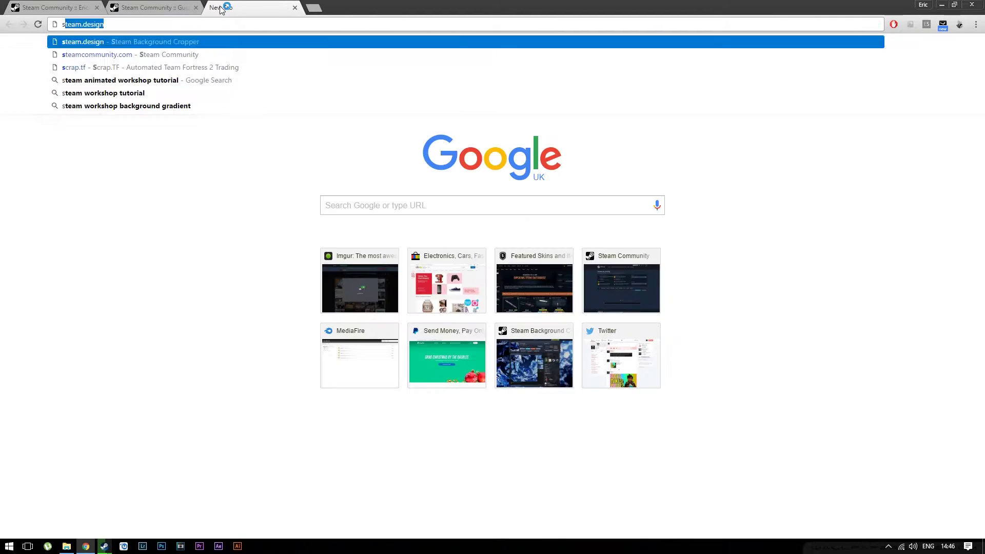
pyautogui.press('Return')
pyautogui.click(615, 143)
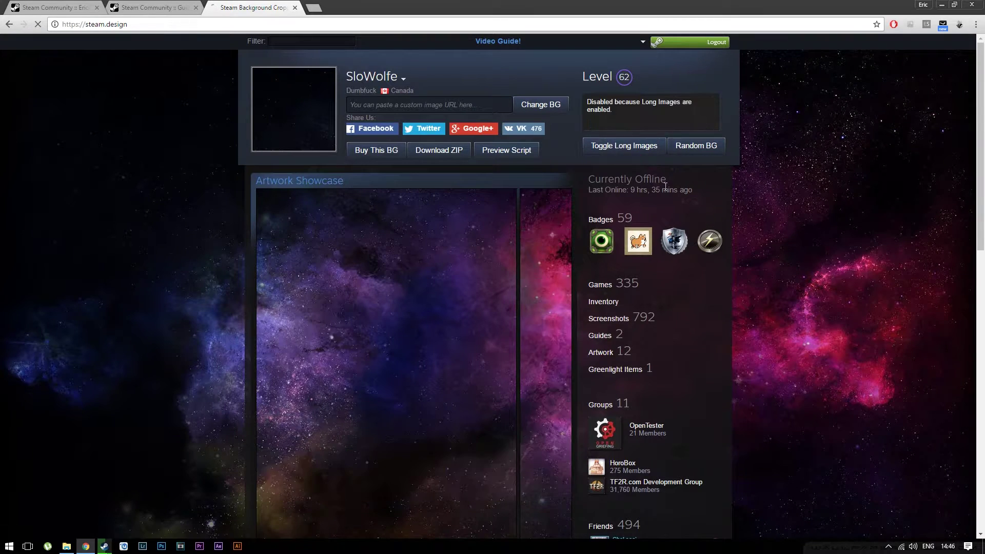
# Step: Examine the long artwork showcase preview and the background thumbnails on the cropper page
pyautogui.scroll(-2, 227, 202)
pyautogui.scroll(1, 346, 194)
pyautogui.scroll(-2, 509, 190)
pyautogui.scroll(1, 509, 189)
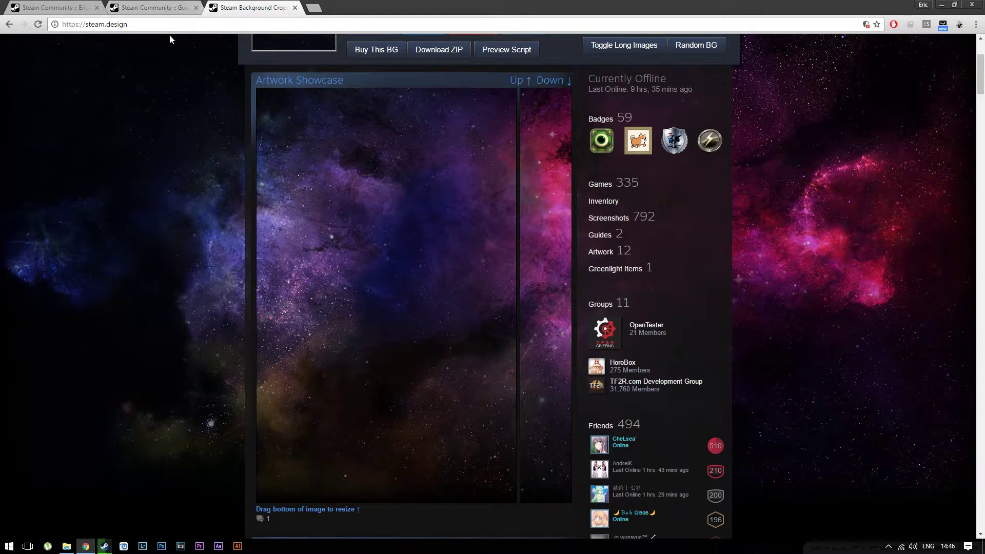
pyautogui.scroll(3, 423, 220)
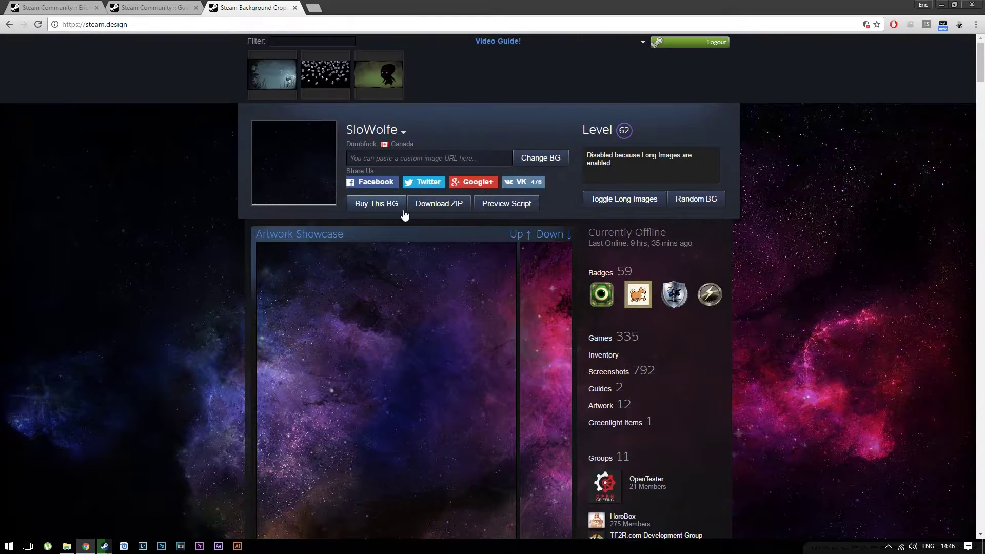
pyautogui.scroll(-2, 404, 238)
pyautogui.scroll(2, 405, 236)
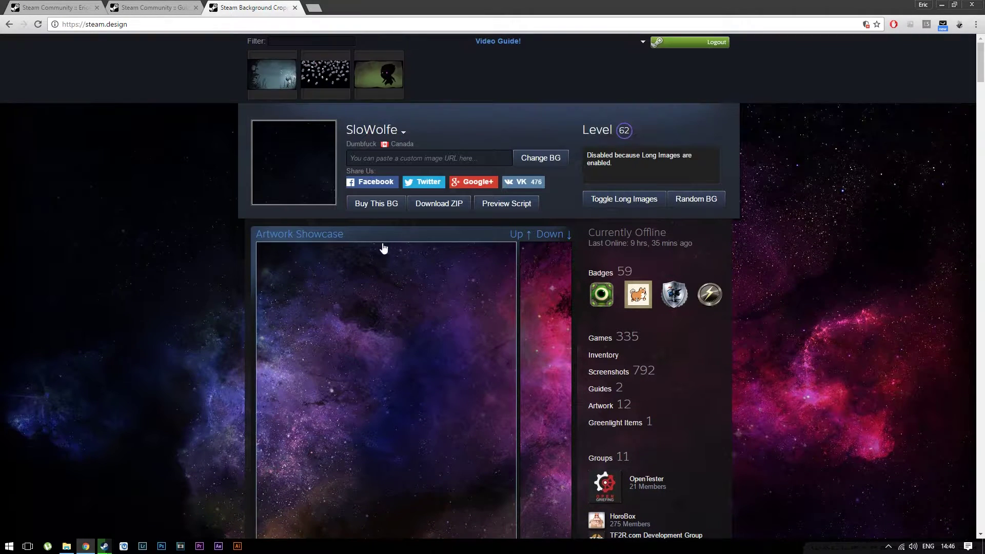
pyautogui.scroll(-1, 380, 246)
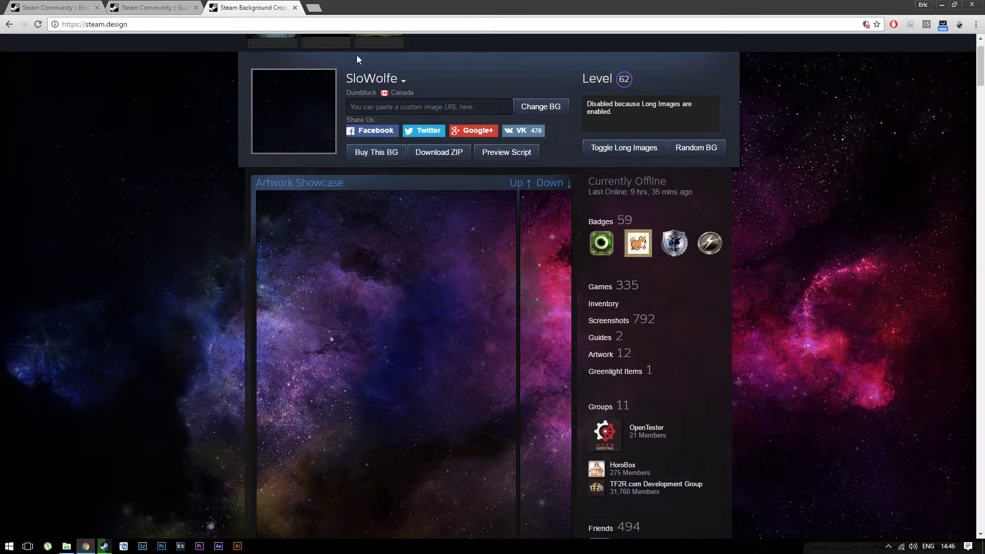
# Step: Load the owned background with the scattered capsules into the cropper and inspect its showcase preview
pyautogui.scroll(-3, 430, 172)
pyautogui.scroll(4, 435, 193)
pyautogui.click(331, 82)
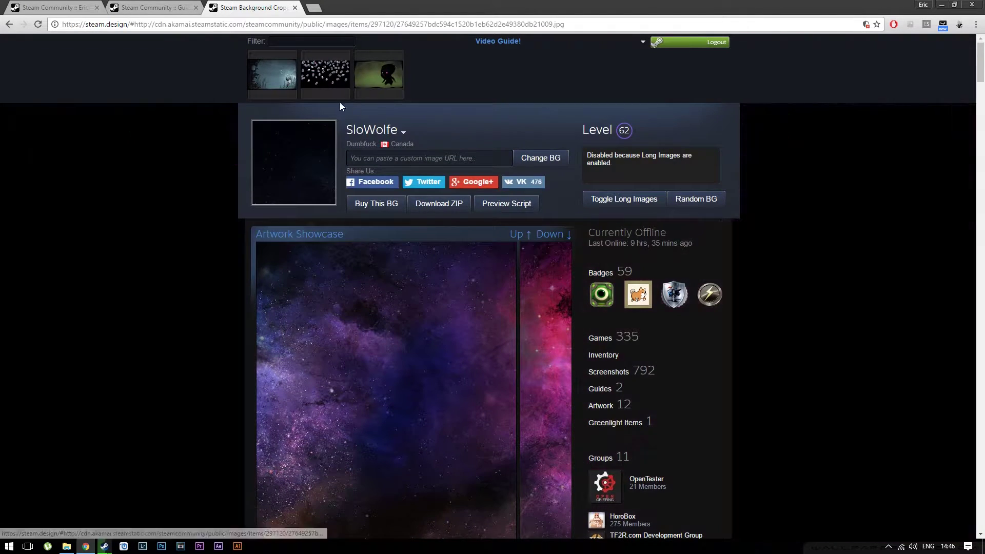
pyautogui.scroll(-3, 488, 303)
pyautogui.scroll(3, 447, 334)
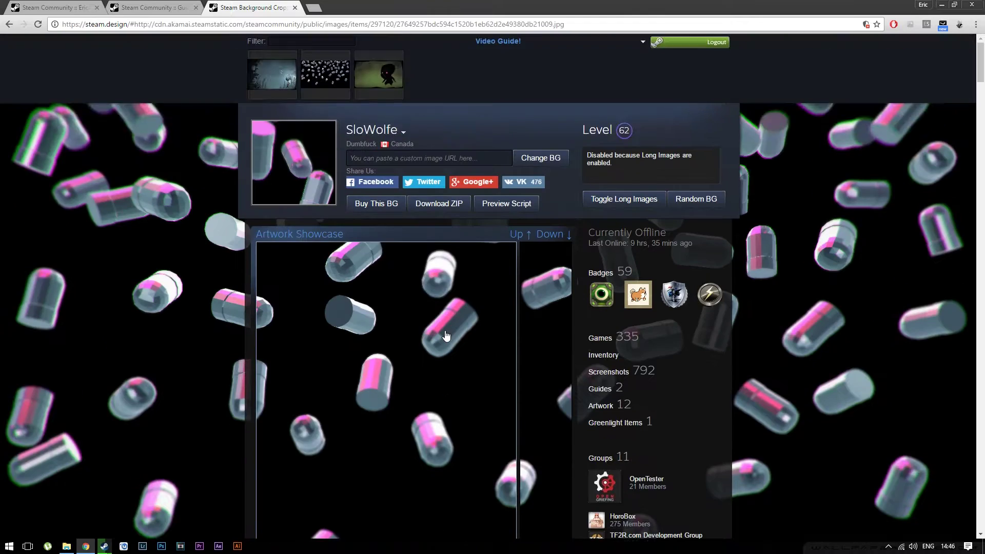
# Step: Close the background cropper and go to section 1 of the guide How to Upload Artworks with Infinite Height
pyautogui.hotkey('ctrl', 'w')
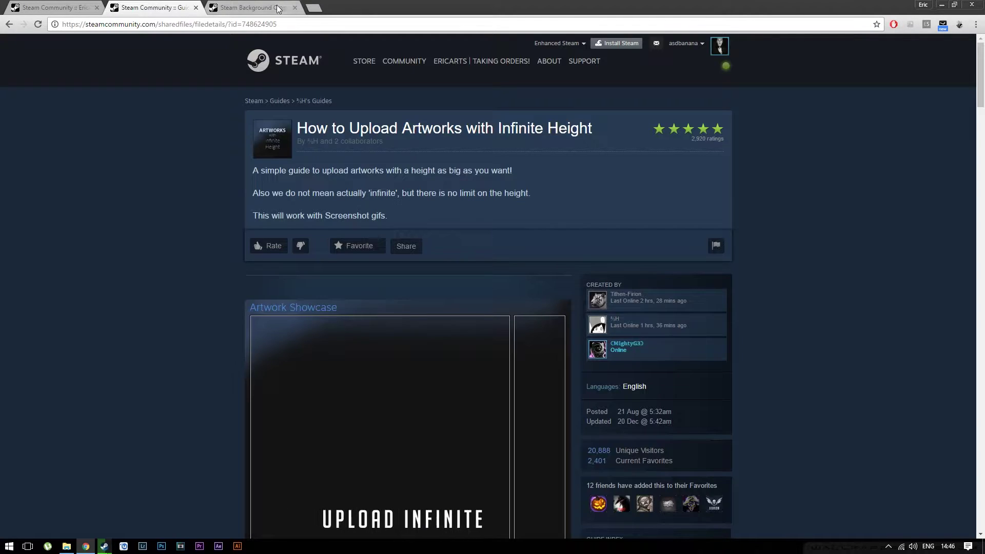
pyautogui.hotkey('ctrl', 'Tab')
pyautogui.hotkey('ctrl', 'Tab')
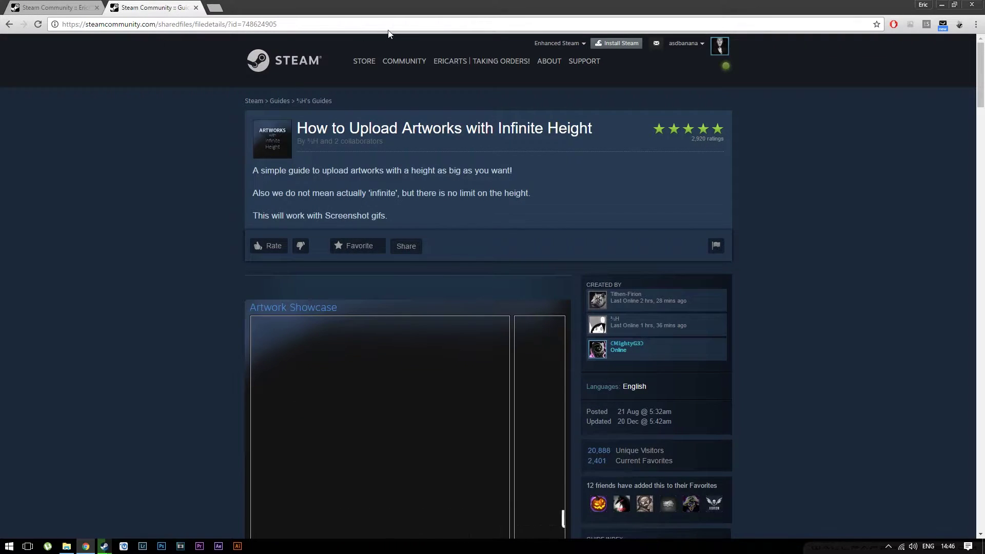
pyautogui.click(51, 50)
pyautogui.scroll(-15, 133, 245)
pyautogui.click(589, 168)
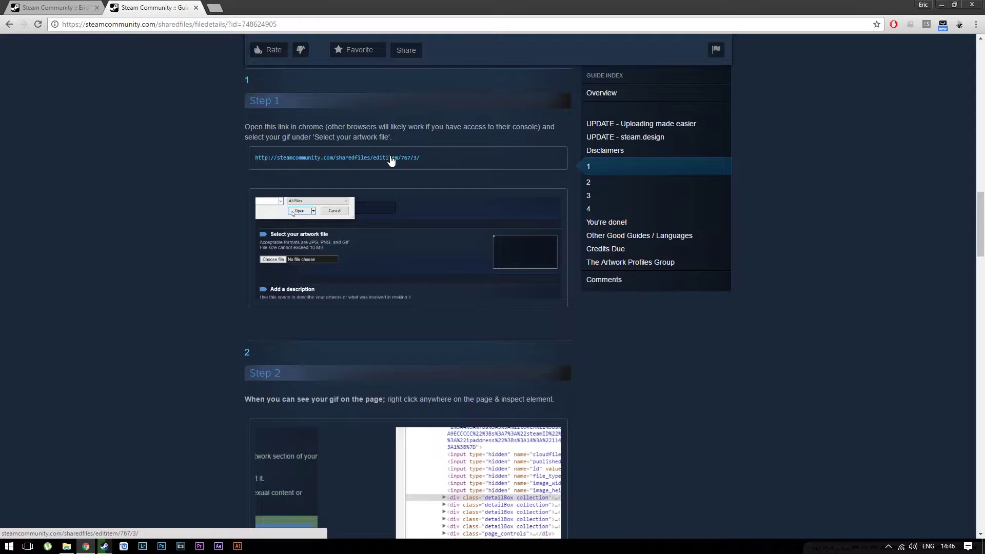
# Step: Open the guide's steamcommunity.com/sharedfiles/edititem/767/3/ upload link in two new browser tabs
pyautogui.rightClick(279, 163)
pyautogui.click(310, 165)
pyautogui.rightClick(317, 163)
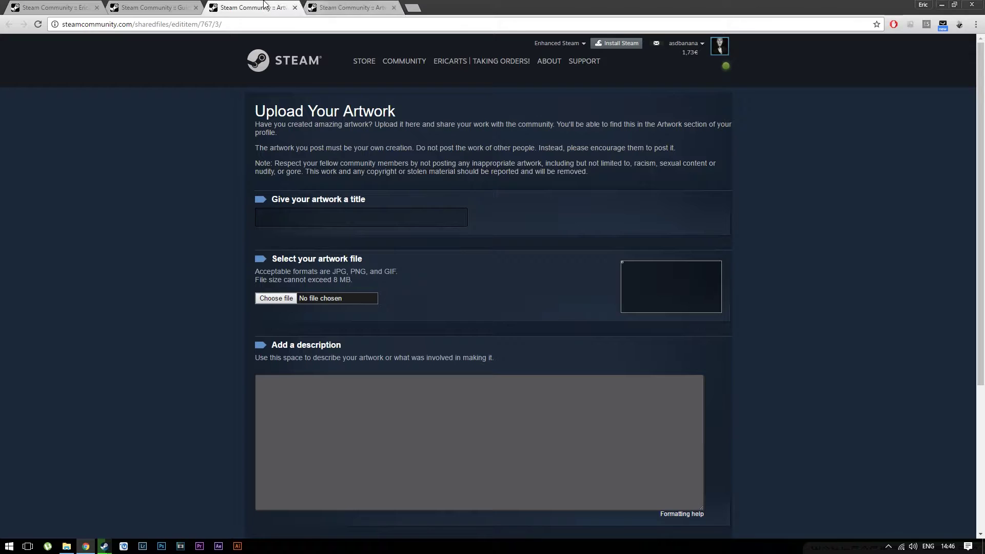
# Step: Review the guide's further steps, the blank artwork upload form and the profile's artwork showcase
pyautogui.click(176, 5)
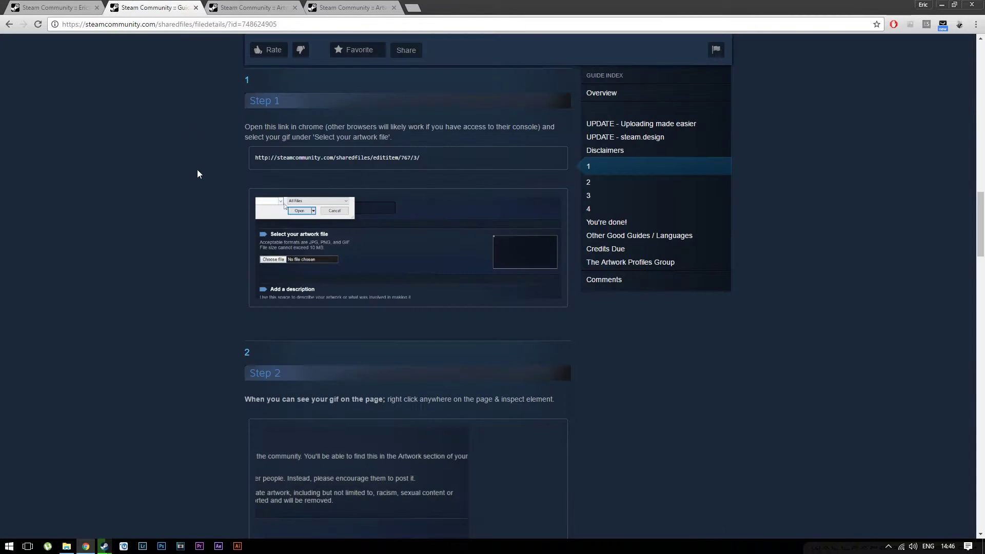
pyautogui.scroll(-10, 201, 176)
pyautogui.click(271, 5)
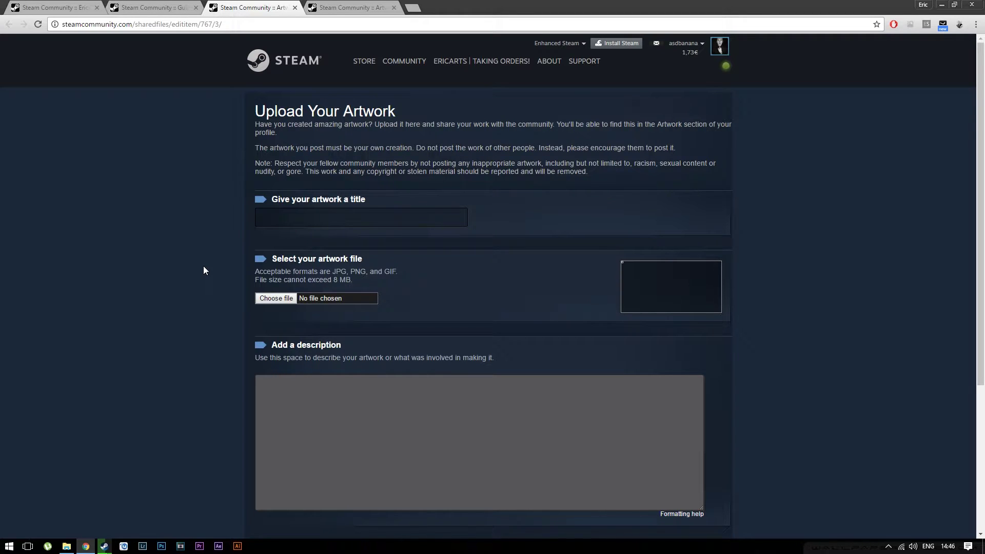
pyautogui.click(154, 8)
pyautogui.click(53, 8)
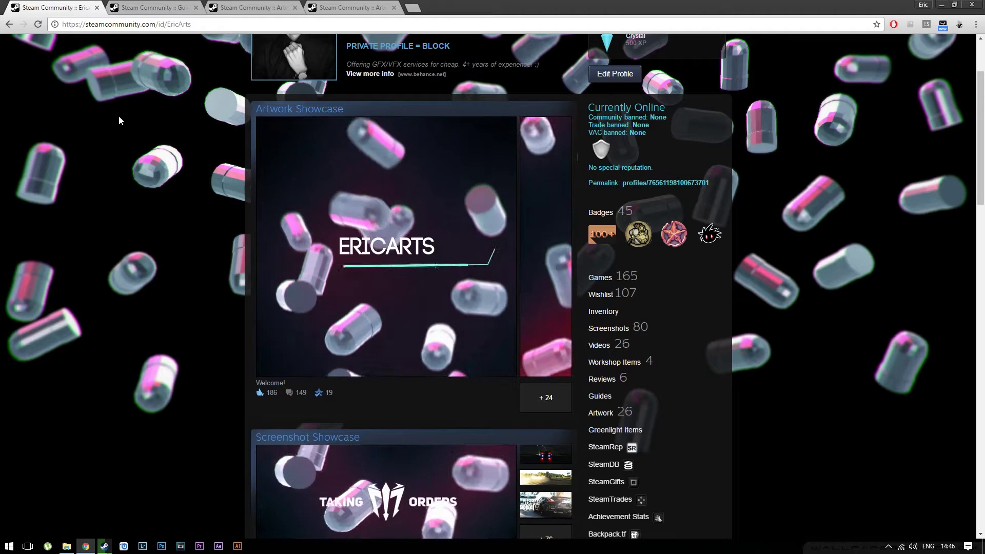
pyautogui.scroll(1, 182, 208)
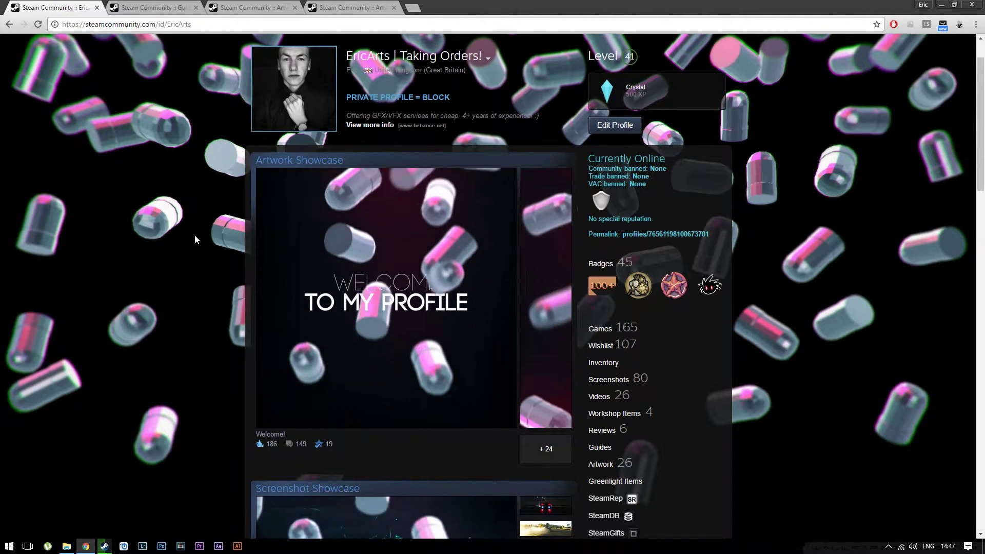
pyautogui.click(248, 7)
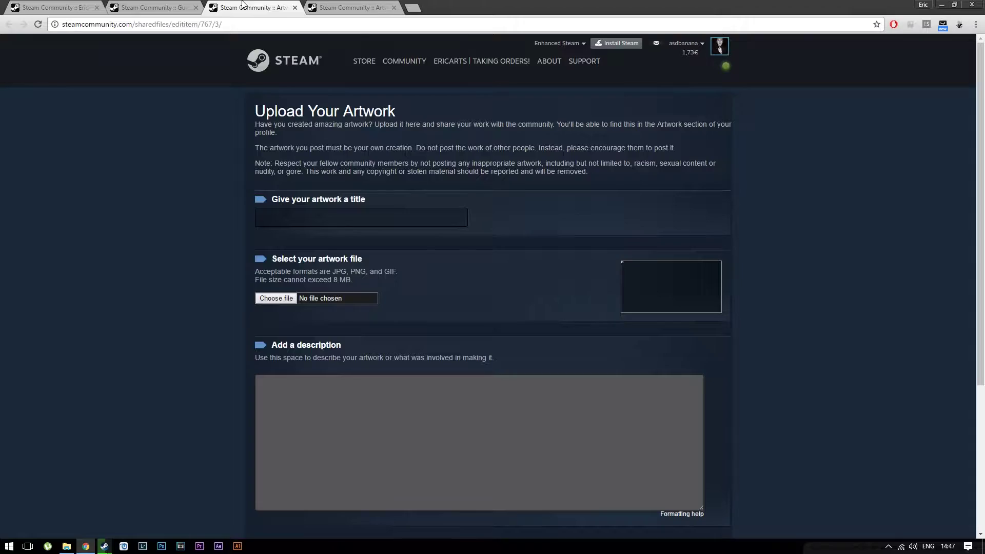
pyautogui.hotkey('ctrl', '1')
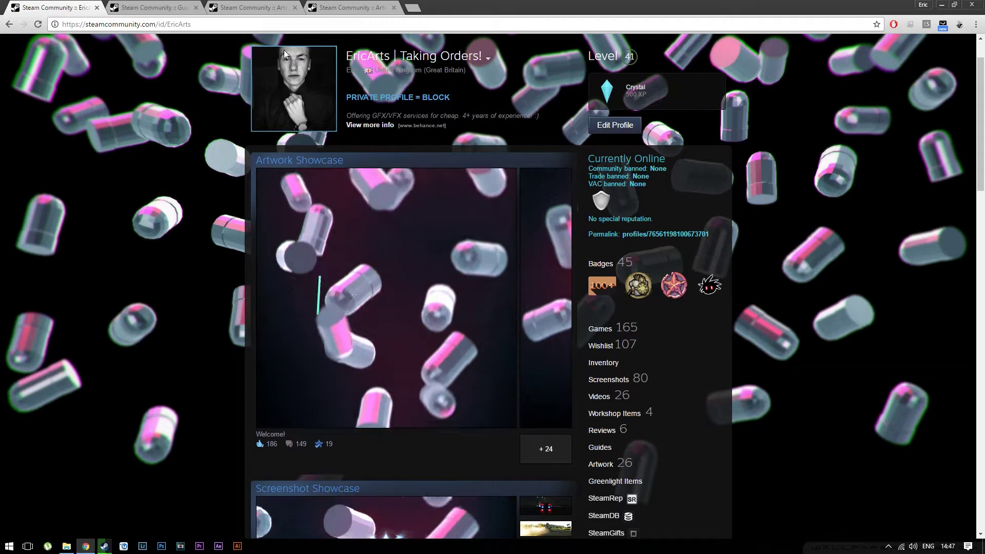
# Step: Copy the image_width and image_height console code from Step 3 of the guide
pyautogui.hotkey('ctrl', '2')
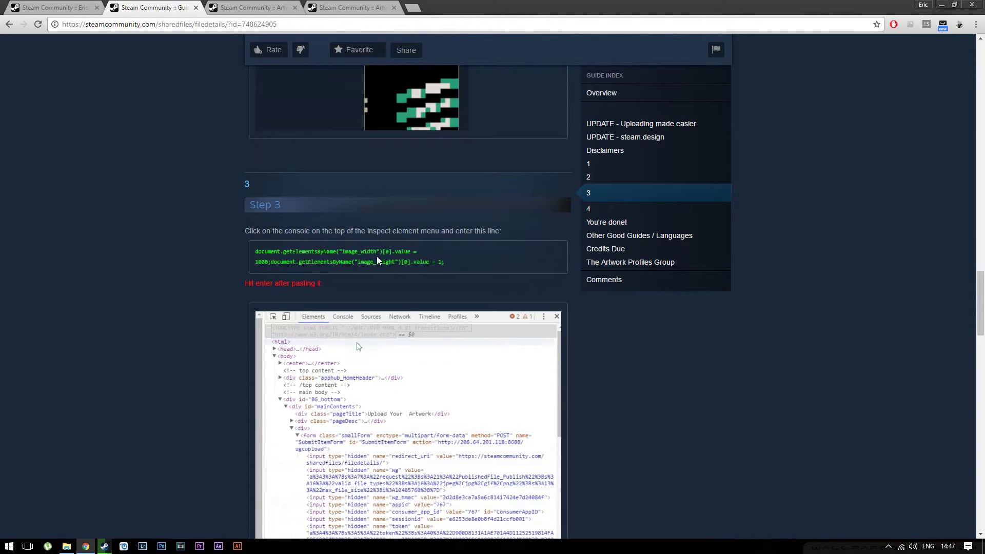
pyautogui.moveTo(507, 273); pyautogui.dragTo(242, 254)
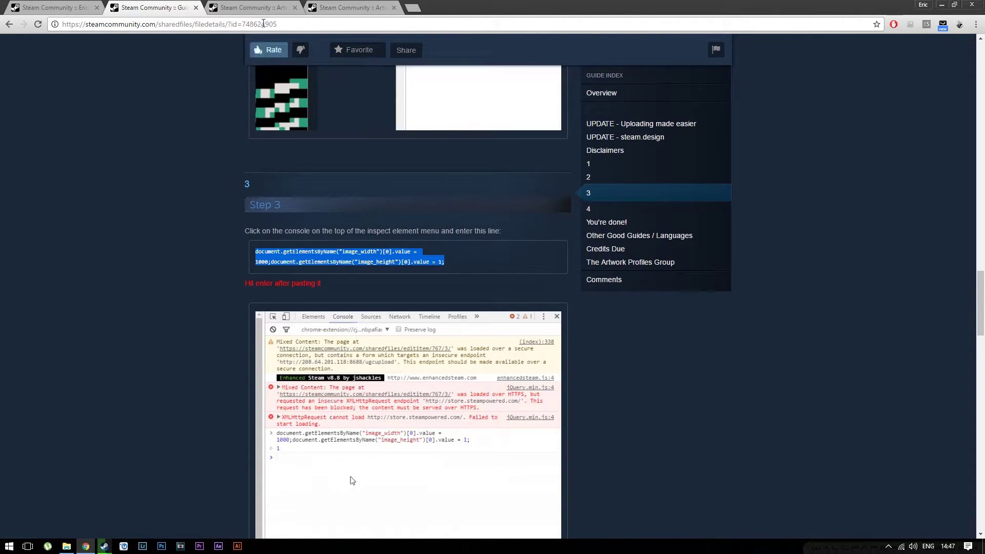
pyautogui.hotkey('ctrl', '3')
pyautogui.click(156, 10)
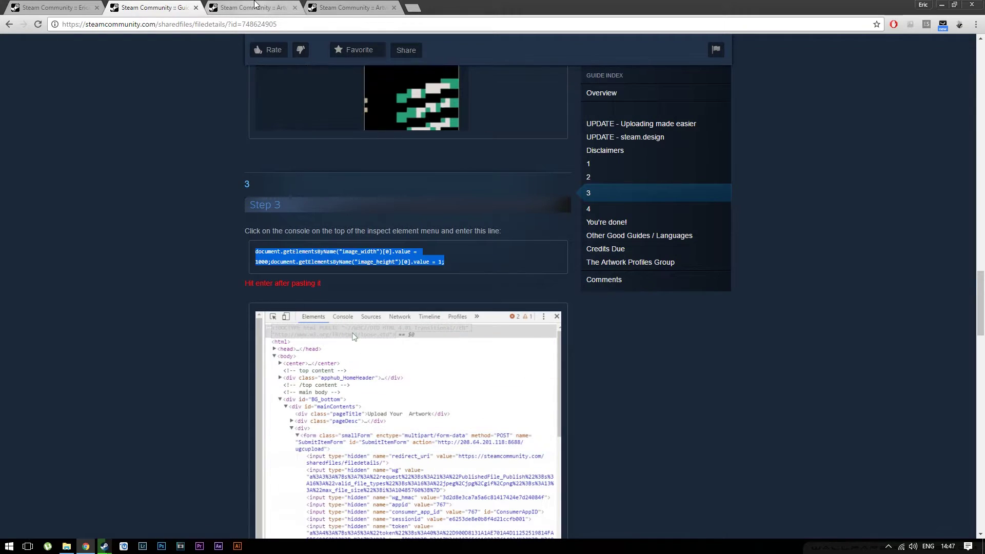
# Step: Title the artwork in the first upload form Main and the one in the second form Sidebar
pyautogui.hotkey('ctrl', '3')
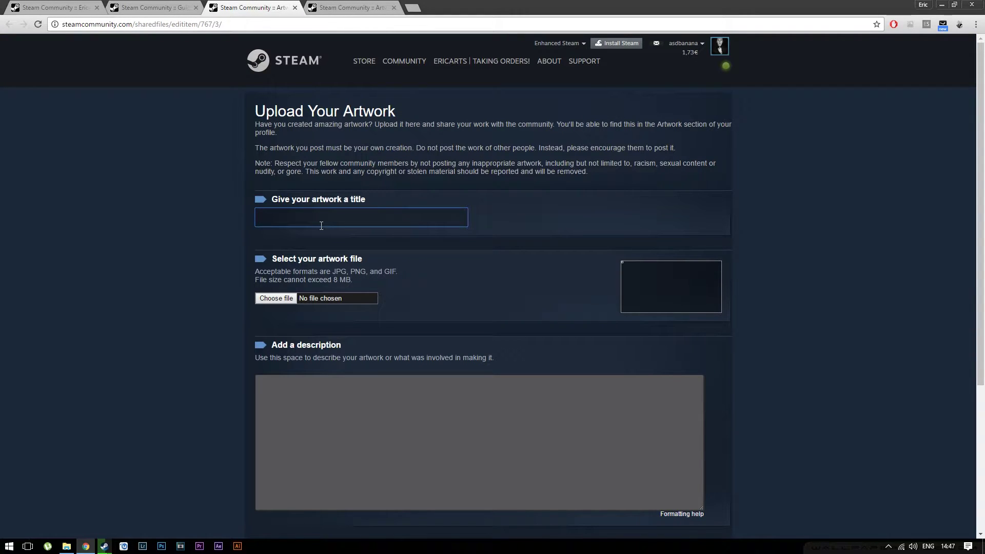
pyautogui.write('Maoin')
pyautogui.press('BackSpace')
pyautogui.write('in')
pyautogui.hotkey('ctrl', 'Tab')
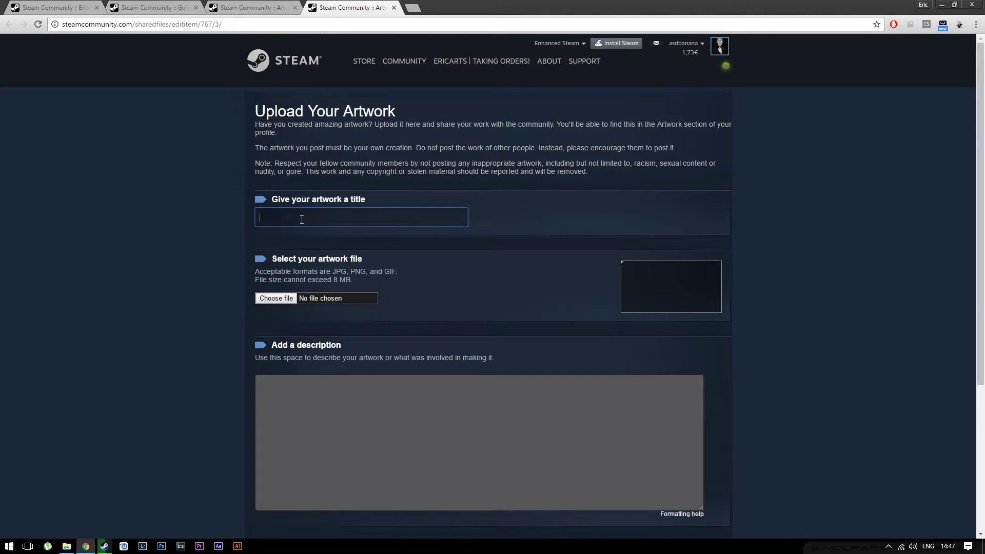
pyautogui.write('Sidebar')
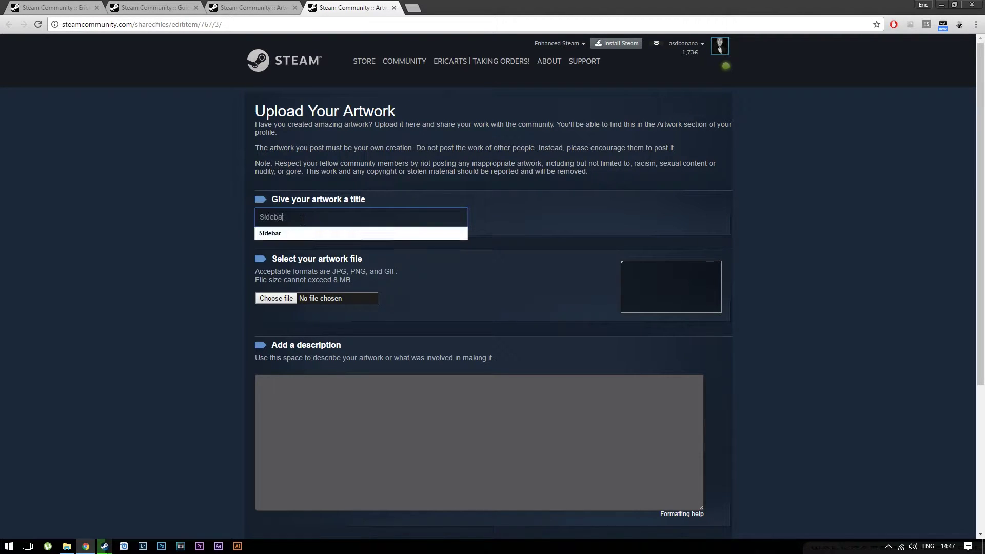
pyautogui.click(189, 273)
# Step: Choose Main.gif as the artwork file for the Main upload
pyautogui.hotkey('ctrl', 'shift', 'Tab')
pyautogui.scroll(-1, 244, 291)
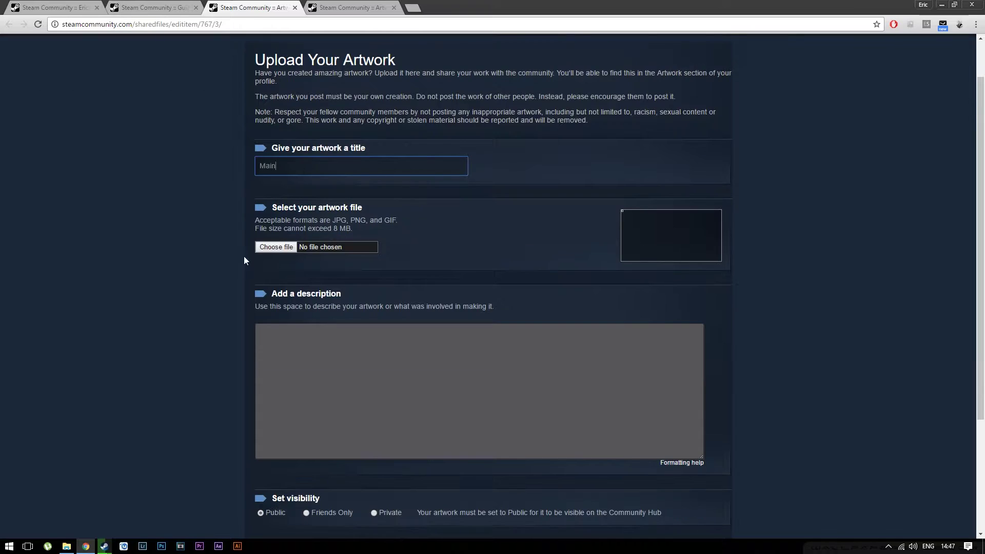
pyautogui.click(276, 247)
pyautogui.click(397, 258)
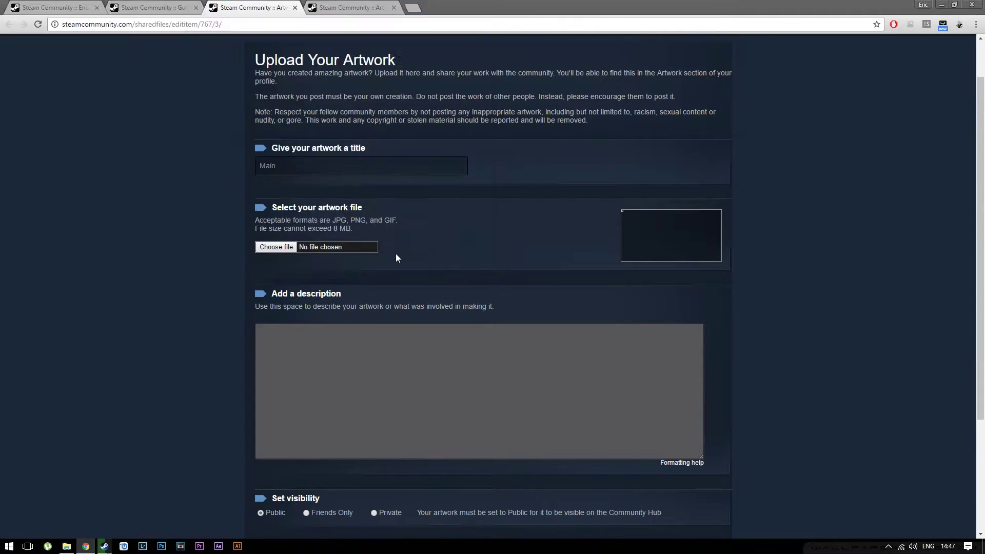
# Step: Choose the tall sidebar artwork file for the Sidebar upload
pyautogui.click(325, 6)
pyautogui.click(289, 302)
pyautogui.click(176, 81)
pyautogui.click(398, 261)
pyautogui.scroll(-3, 647, 337)
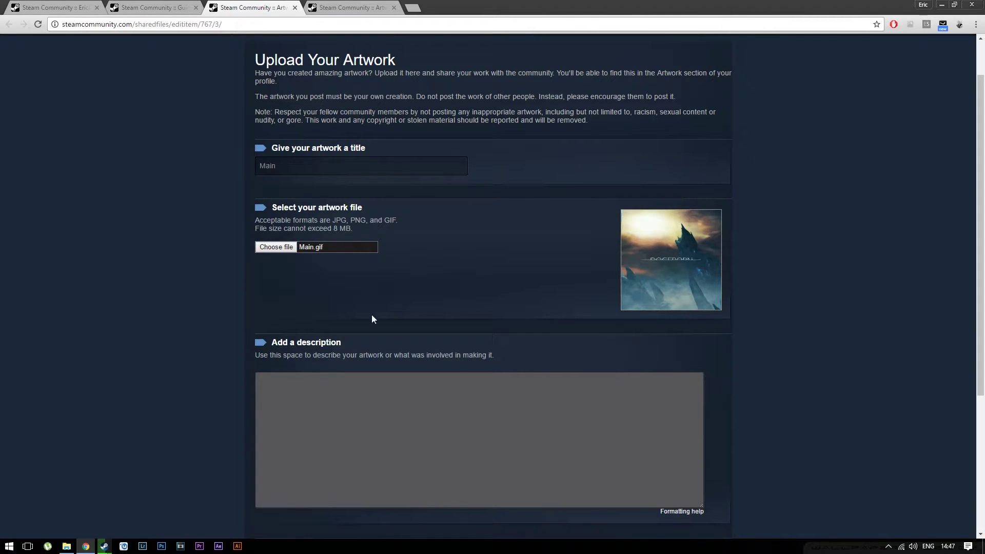
# Step: Run document.getElementsByName("image_width")[0].value = 1000;document.getElementsByName("image_height")[0].value = 1; in the browser console of the Main upload page
pyautogui.click(300, 390)
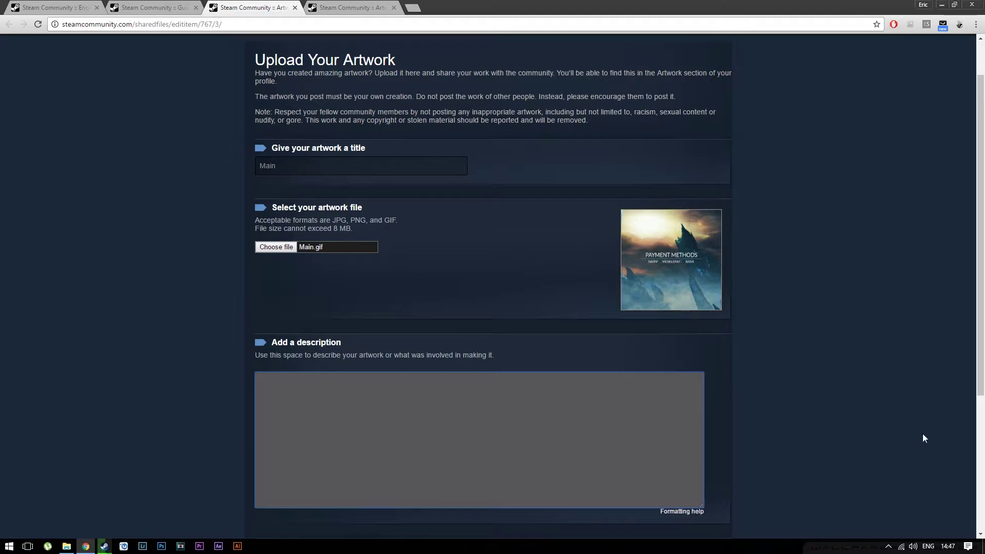
pyautogui.rightClick(135, 274)
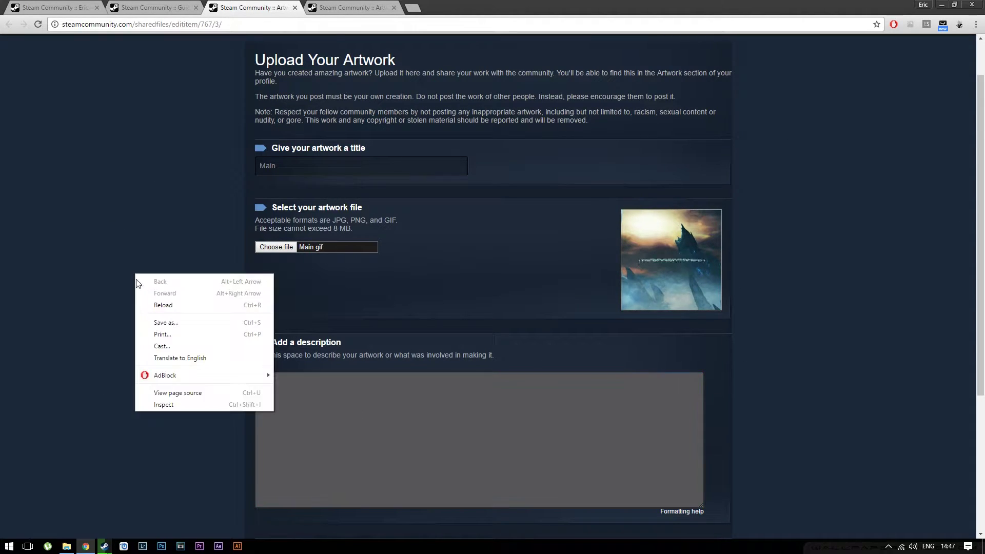
pyautogui.click(164, 405)
pyautogui.click(485, 42)
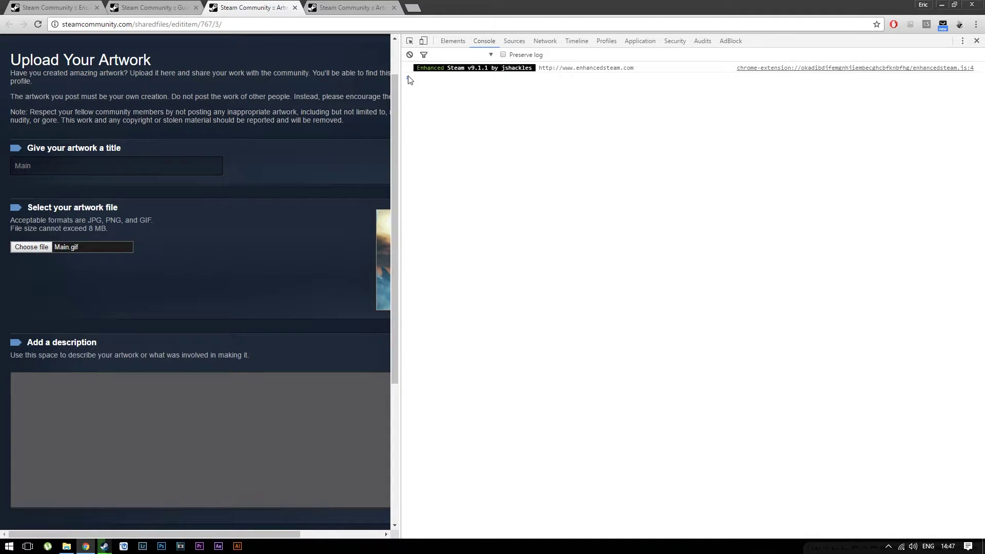
pyautogui.write('document.getElementsByName("image_width")[0].value = 1000;document.getElementsByName("image_height")[0].value = 1;')
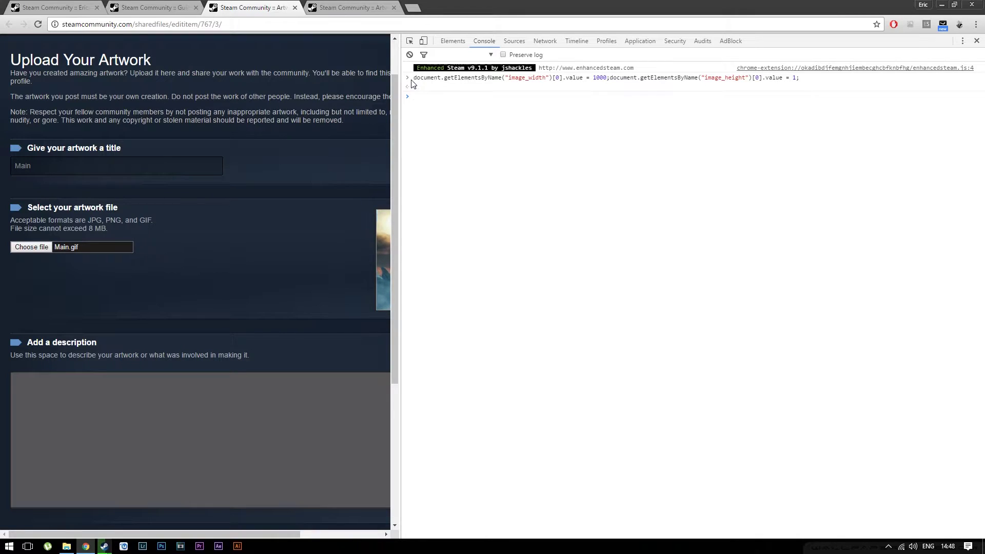
# Step: Certify that the Main and Sidebar artworks are self-created, and save both upload forms to submit them
pyautogui.scroll(-1, 394, 154)
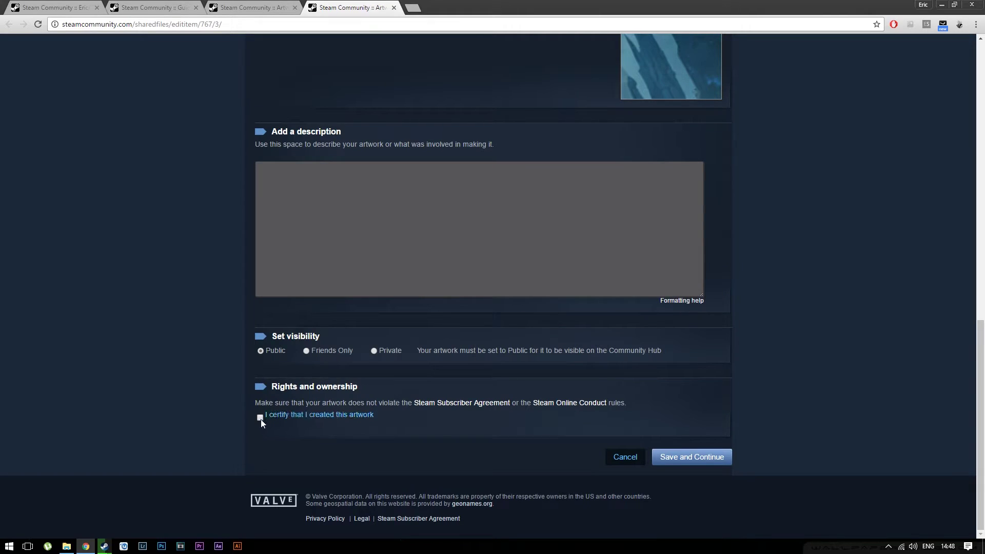
pyautogui.hotkey('ctrl', 'shift', 'Tab')
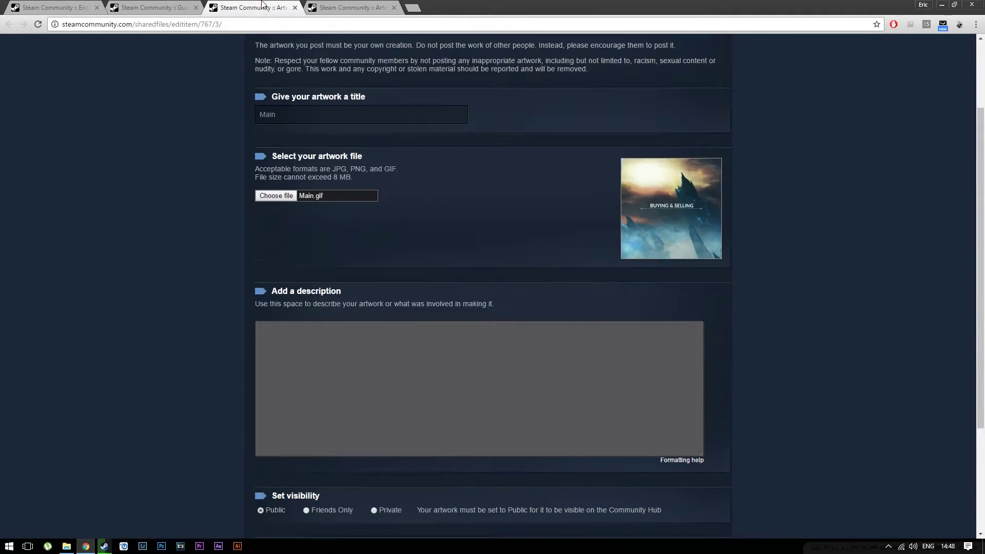
pyautogui.scroll(-4, 262, 361)
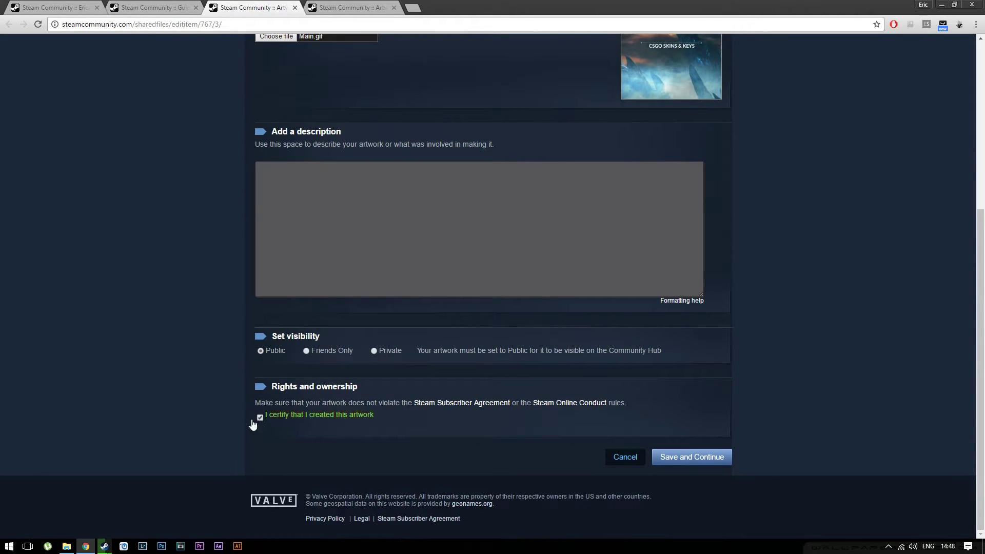
pyautogui.scroll(3, 170, 384)
pyautogui.scroll(-2, 171, 384)
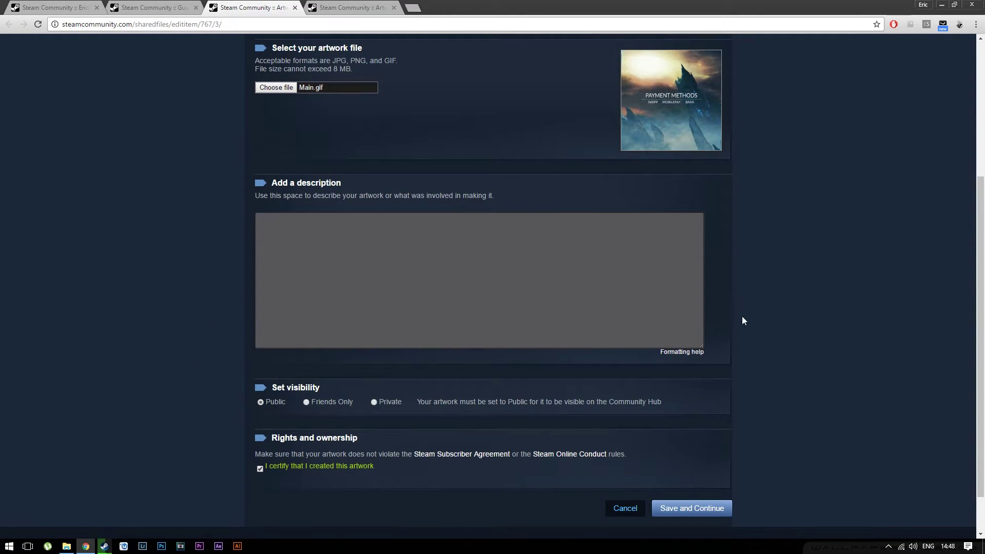
pyautogui.scroll(-1, 728, 318)
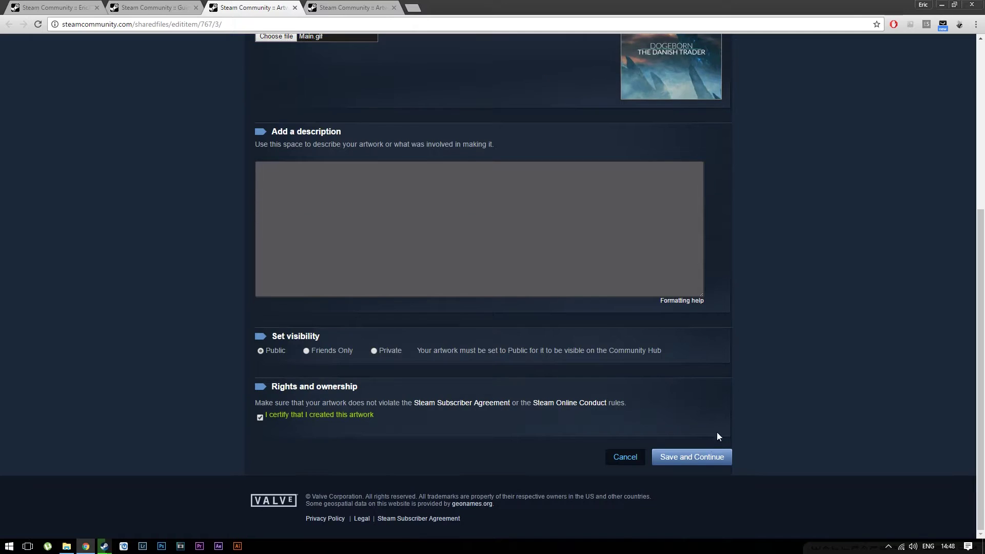
pyautogui.click(701, 458)
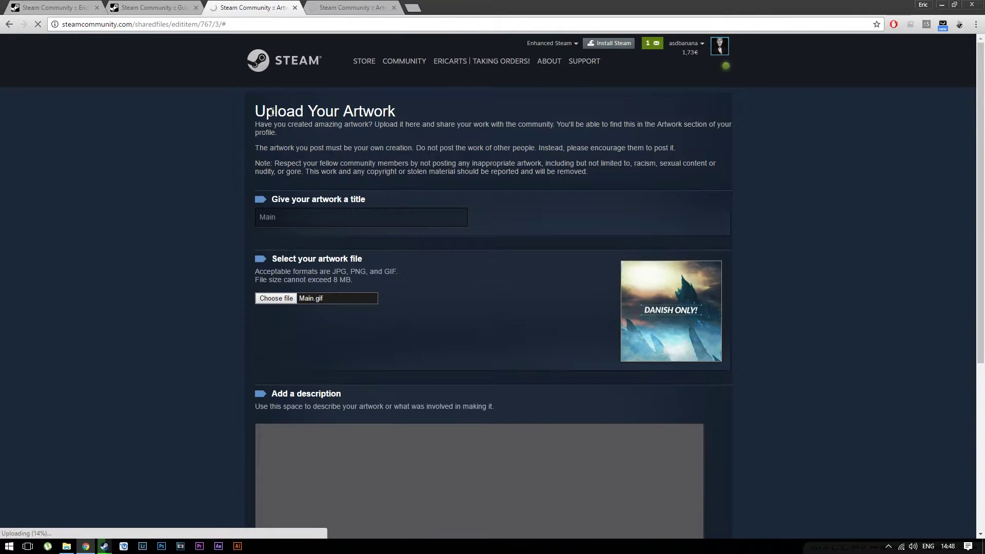
pyautogui.click(154, 7)
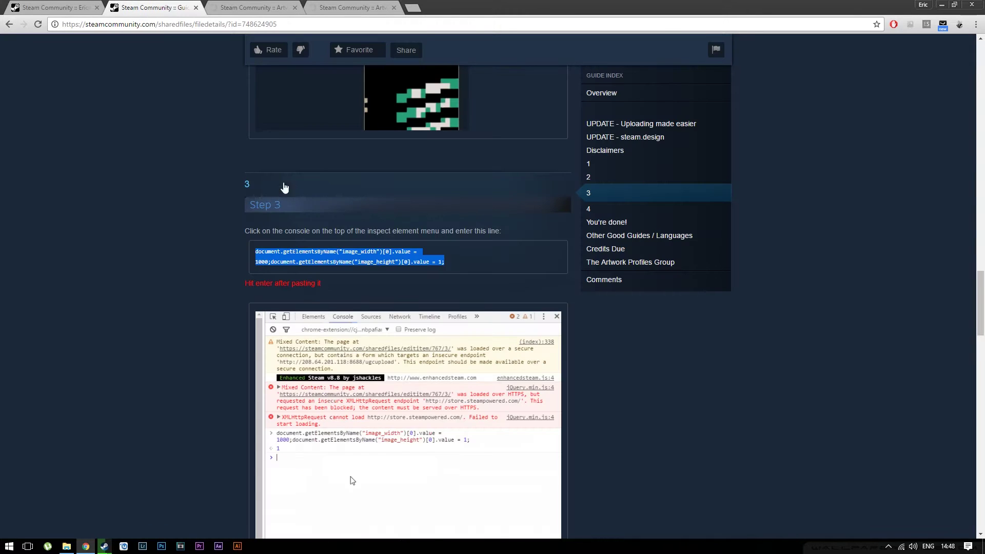
pyautogui.scroll(10, 281, 229)
pyautogui.hotkey('ctrl', 'Tab')
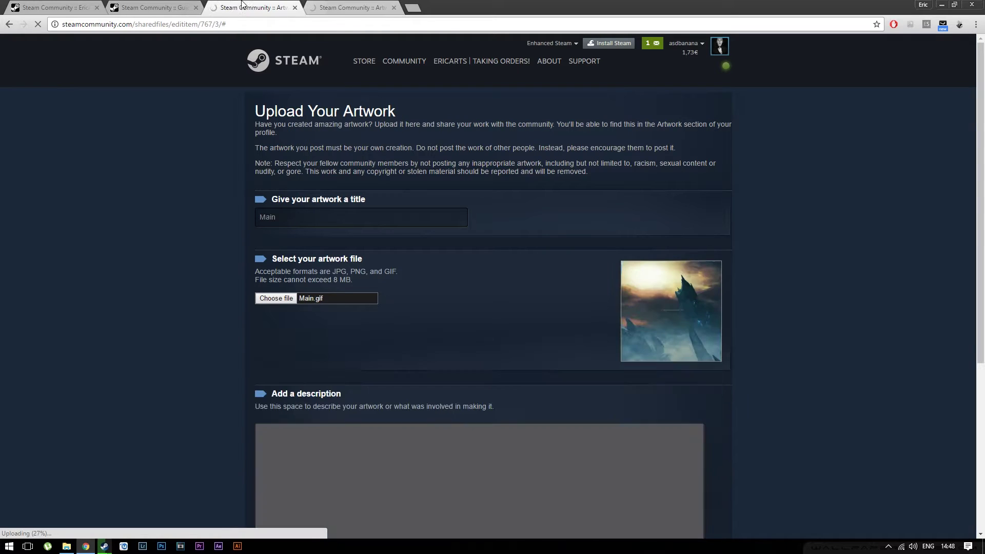
# Step: Open the Steam profile for editing and choose Artwork Showcase as the first featured showcase
pyautogui.click(26, 10)
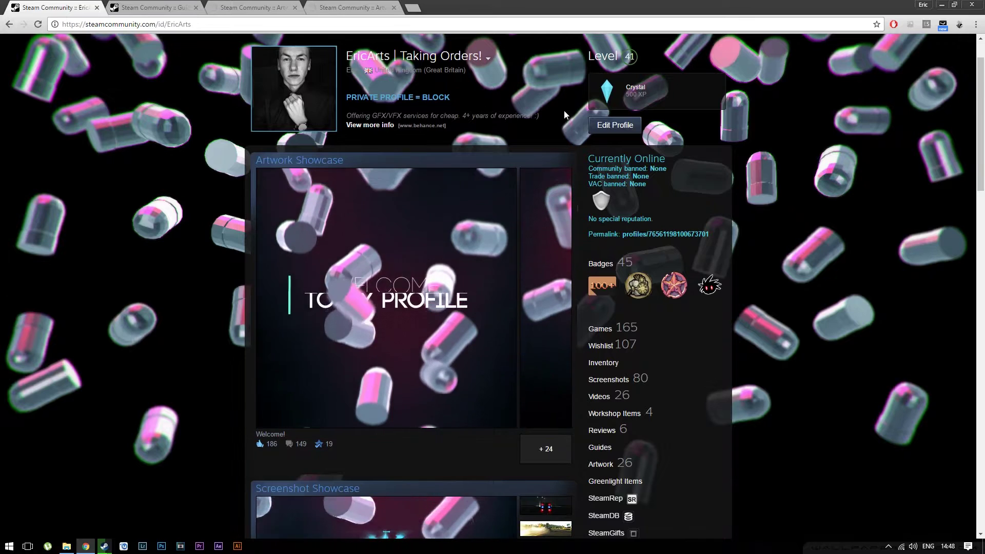
pyautogui.click(610, 126)
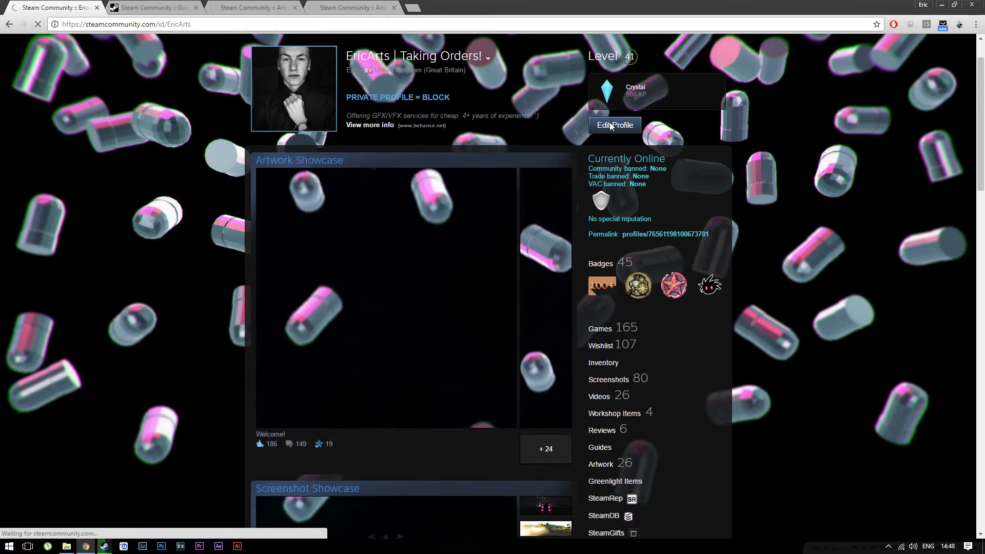
pyautogui.scroll(-15, 604, 144)
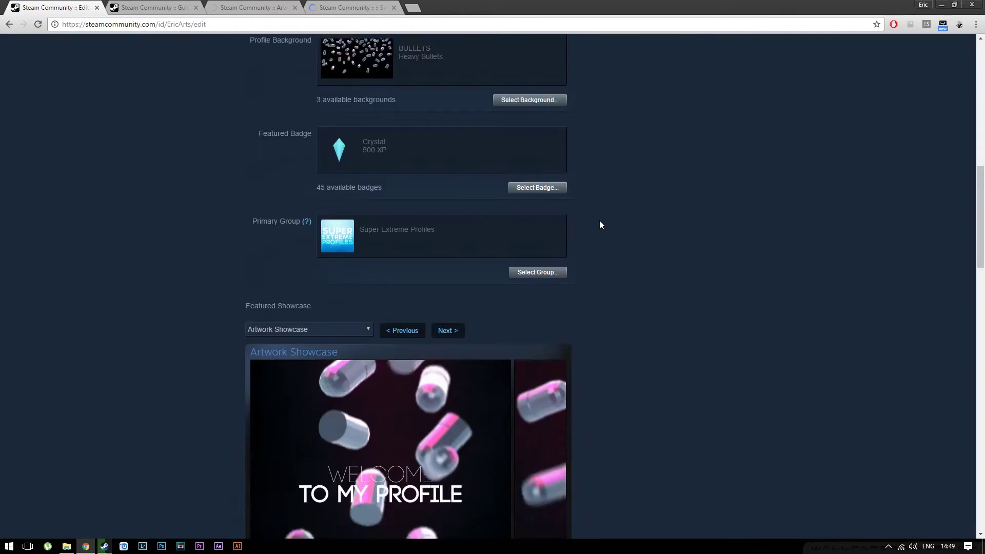
pyautogui.click(300, 174)
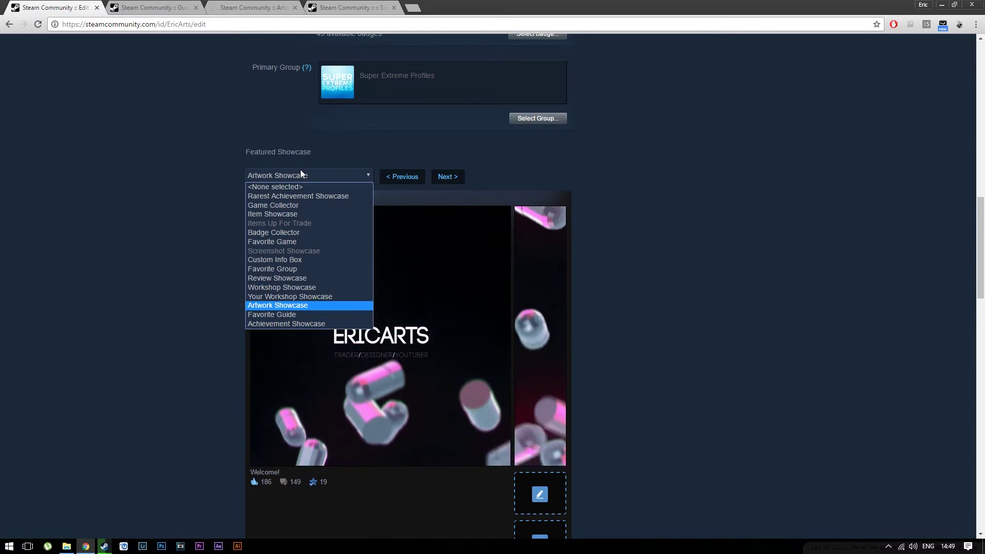
pyautogui.click(303, 306)
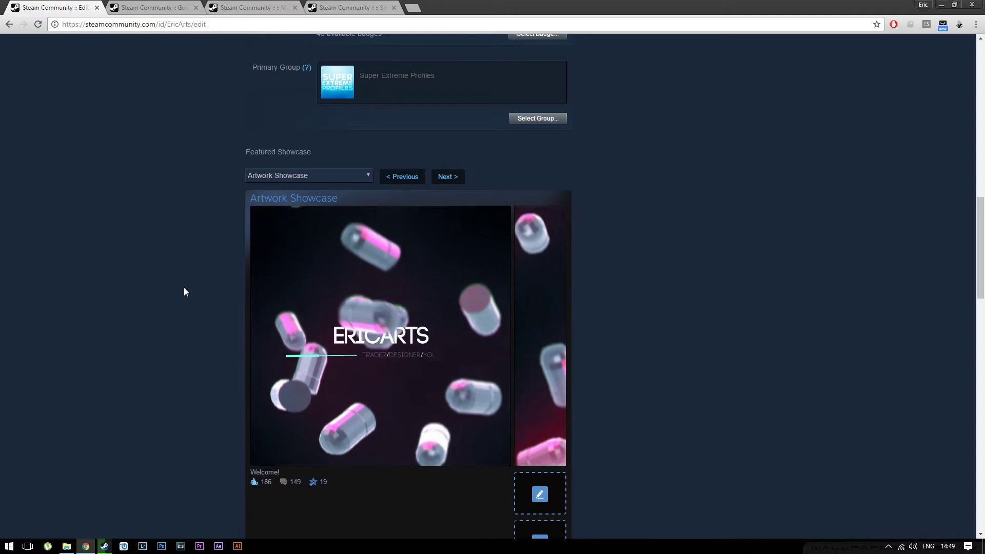
pyautogui.click(263, 175)
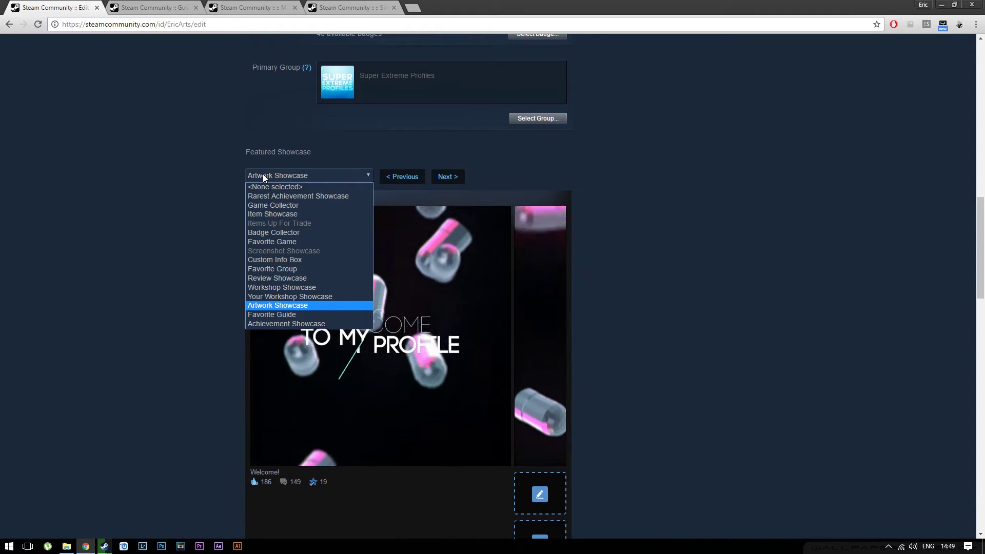
pyautogui.click(262, 176)
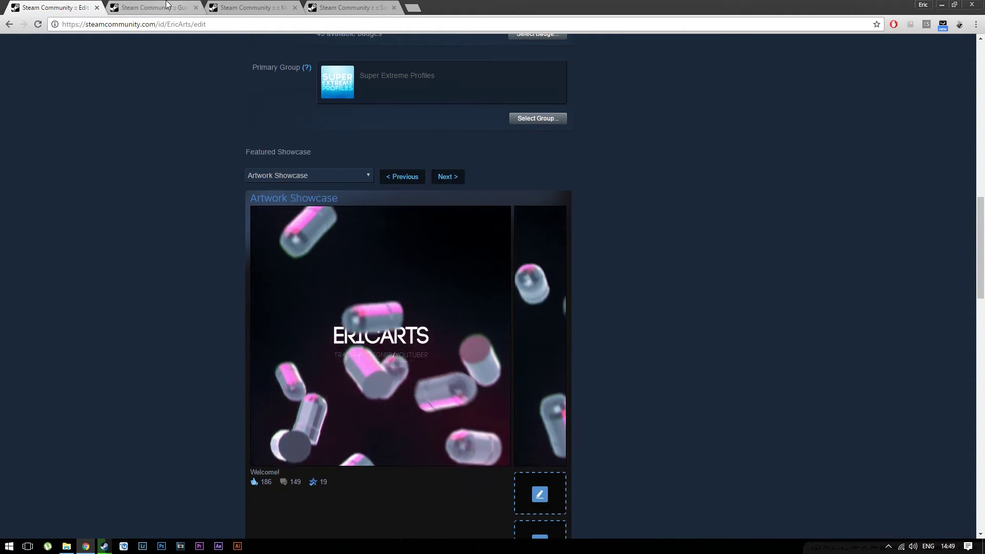
pyautogui.click(152, 7)
pyautogui.click(251, 8)
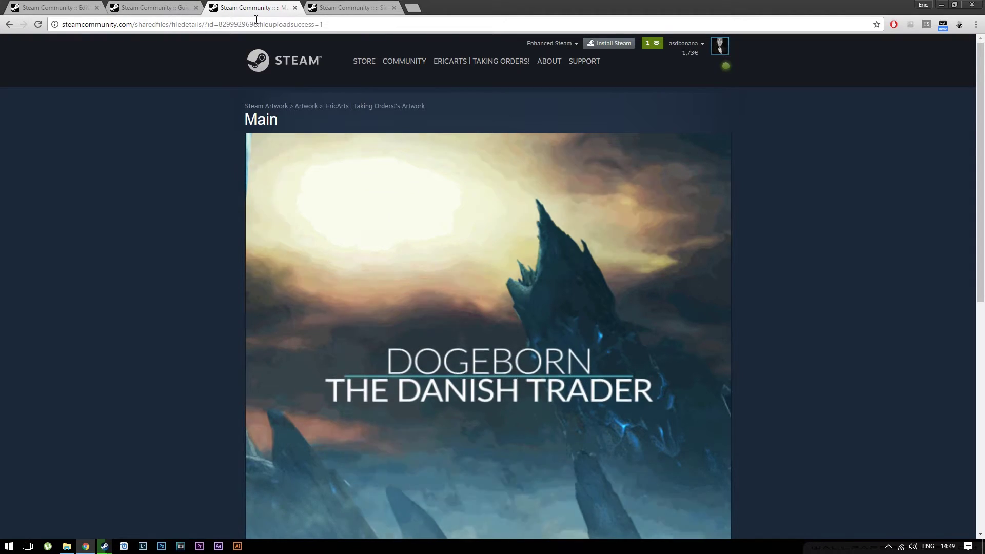
pyautogui.click(52, 7)
pyautogui.click(339, 179)
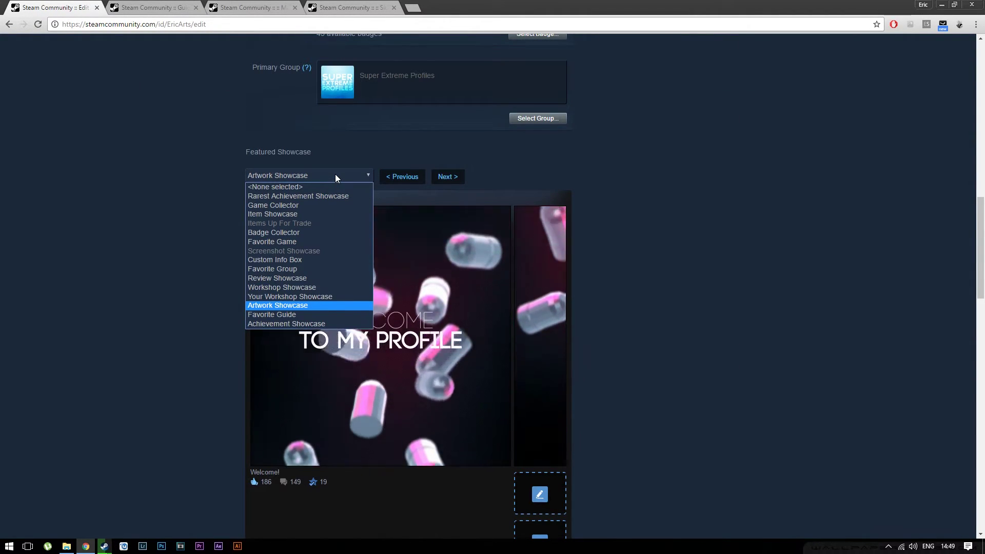
pyautogui.click(335, 174)
# Step: Check the uploaded Main and Sidebar artwork pages against the image selection for the showcase's large slot
pyautogui.scroll(-2, 180, 306)
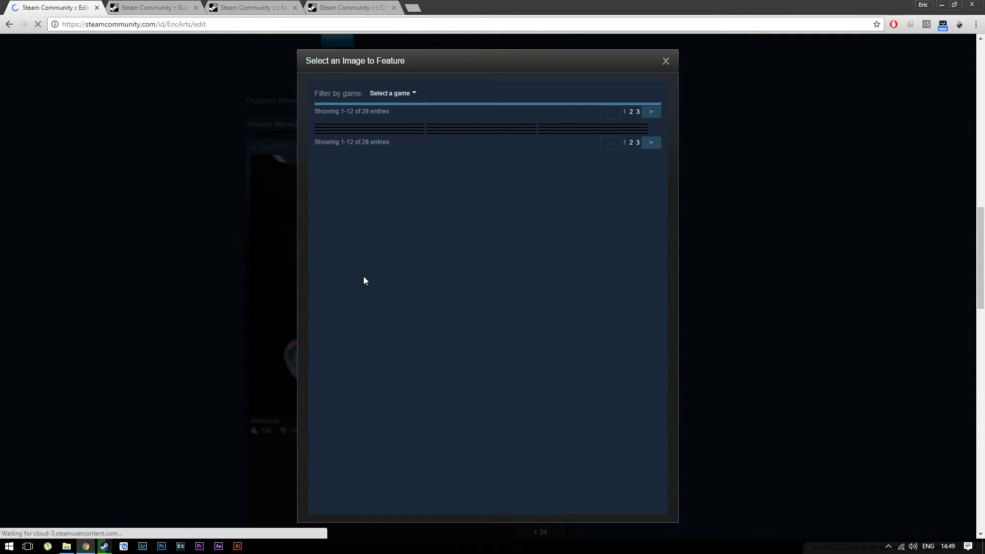
pyautogui.click(270, 4)
pyautogui.click(365, 4)
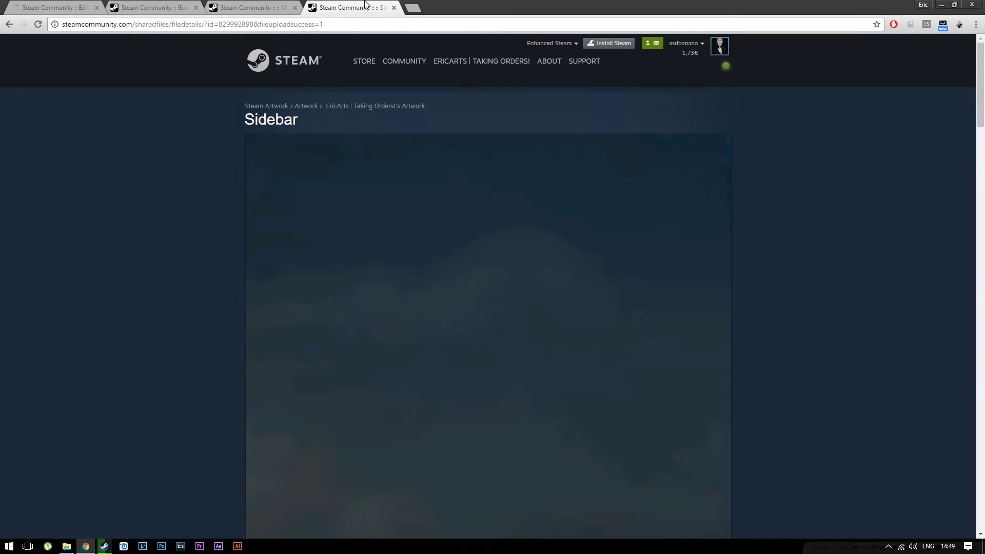
pyautogui.click(251, 7)
pyautogui.scroll(-3, 248, 92)
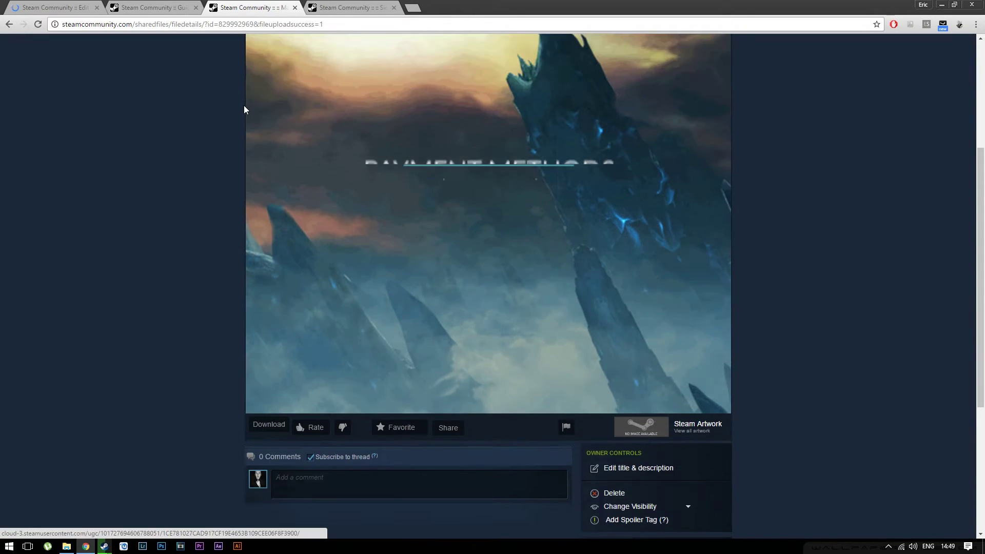
pyautogui.hotkey('ctrl', '1')
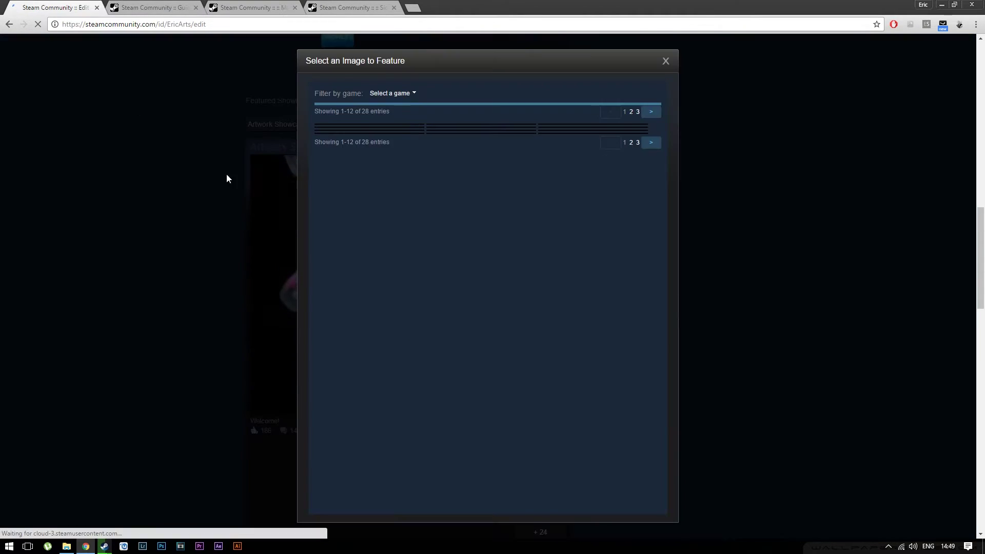
pyautogui.hotkey('ctrl', '3')
pyautogui.hotkey('ctrl', '2')
pyautogui.hotkey('ctrl', '3')
pyautogui.hotkey('ctrl', '1')
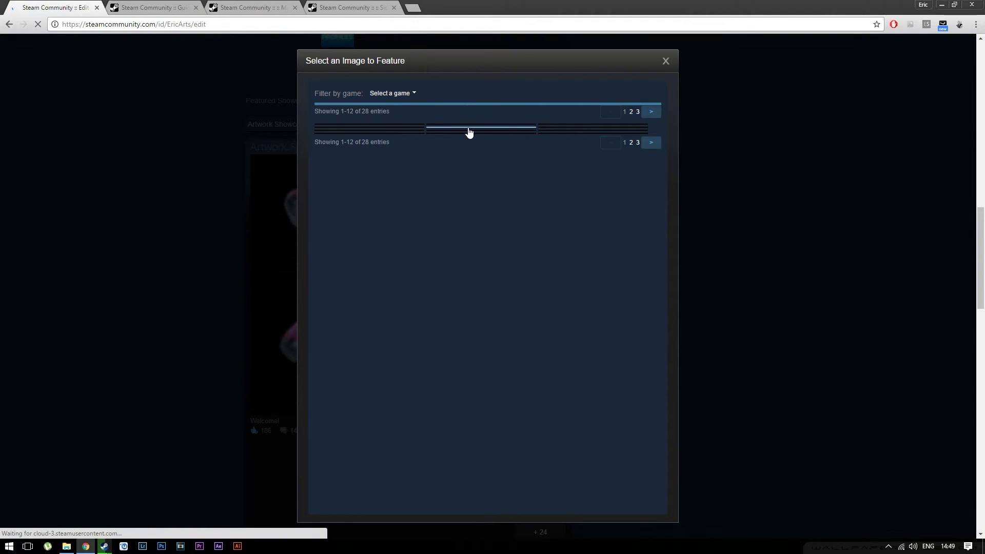
# Step: Feature the Main artwork in the Artwork Showcase's large slot and the Sidebar artwork in its first side slot
pyautogui.click(400, 132)
pyautogui.click(538, 165)
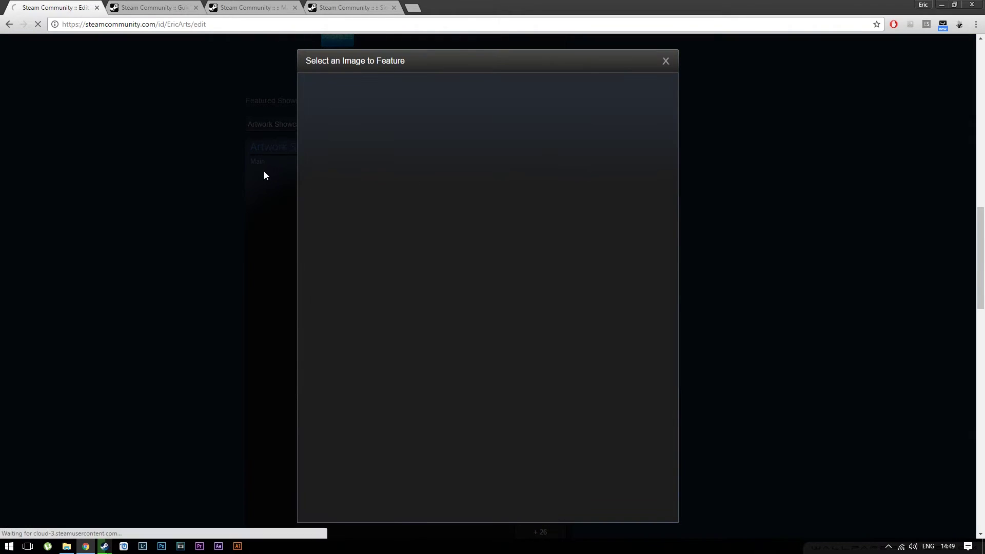
pyautogui.click(446, 129)
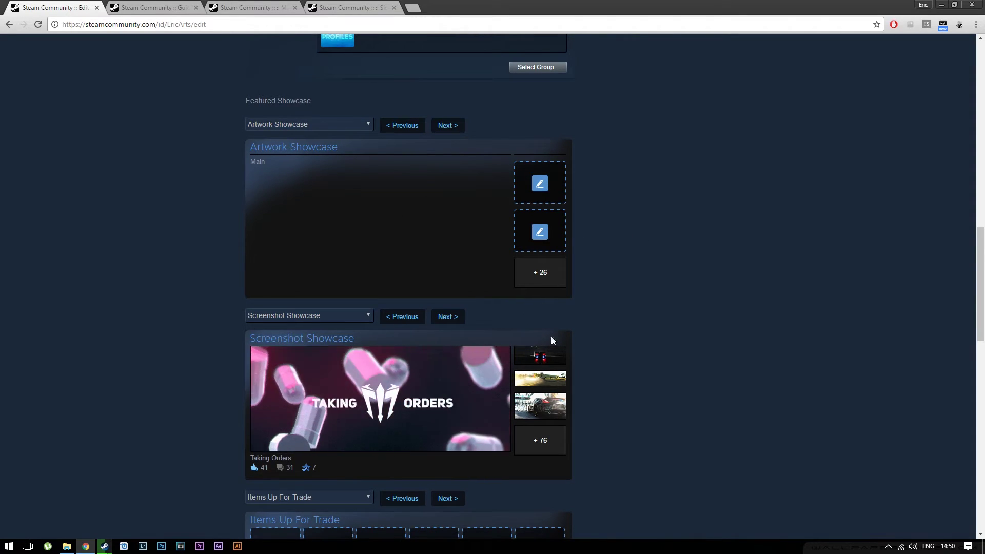
# Step: Examine how the Main and Sidebar artworks line up in the Artwork Showcase preview on the profile editing page
pyautogui.scroll(-13, 641, 333)
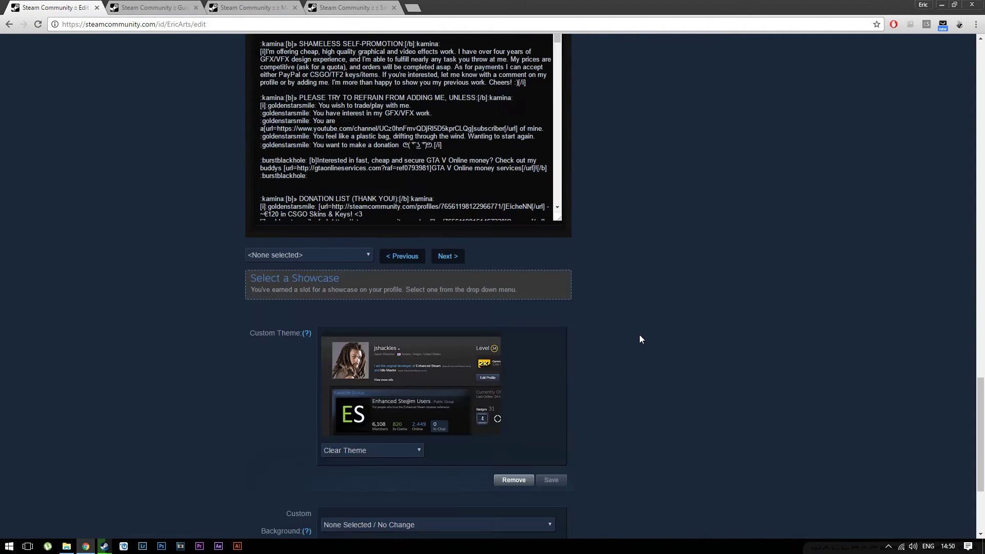
pyautogui.scroll(6, 568, 442)
pyautogui.scroll(13, 569, 420)
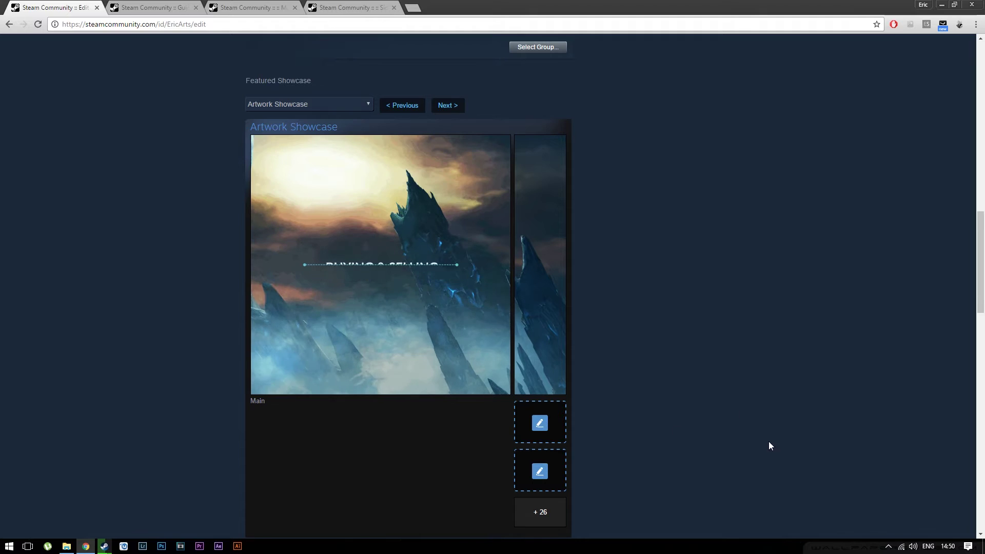
pyautogui.moveTo(520, 358)
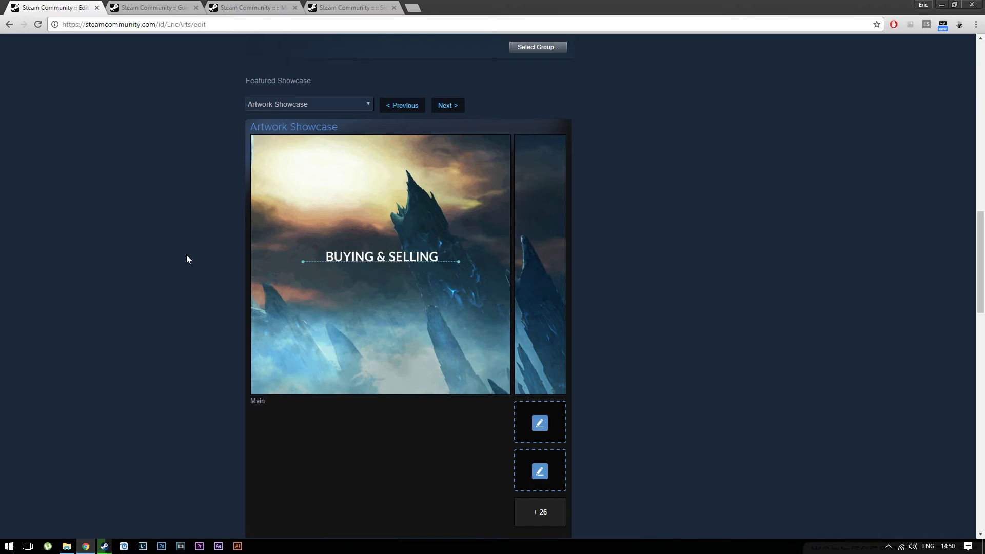
pyautogui.scroll(-9, 169, 256)
pyautogui.scroll(7, 149, 264)
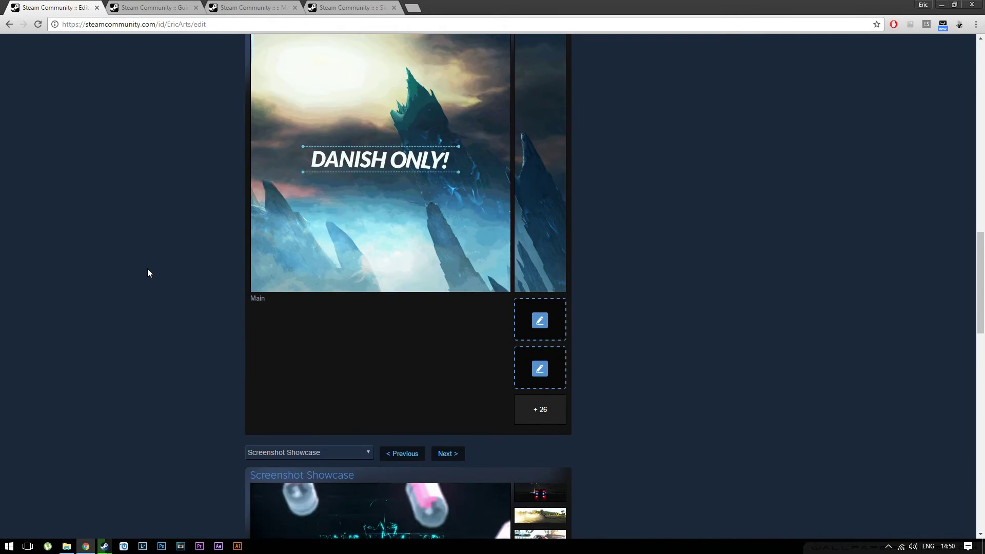
pyautogui.scroll(4, 148, 268)
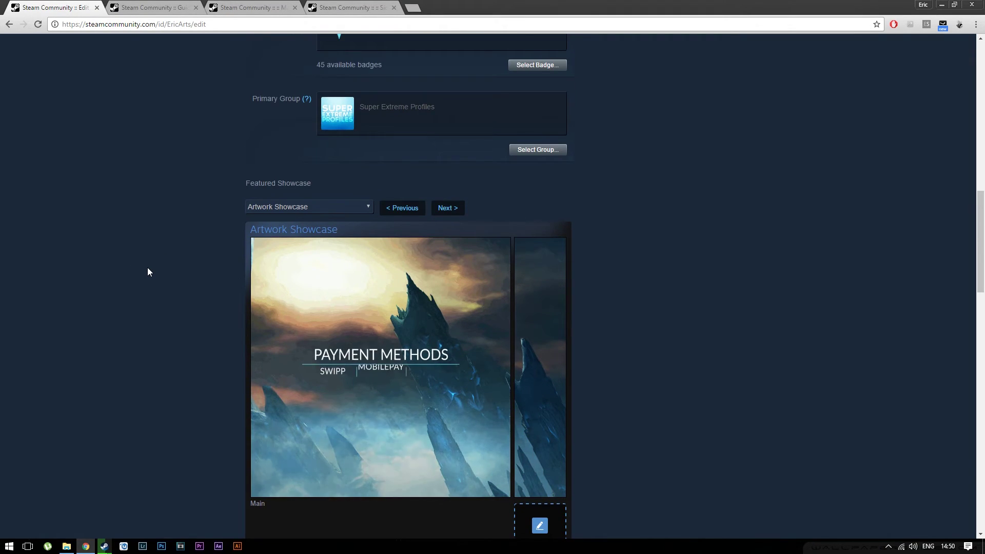
pyautogui.scroll(1, 148, 272)
# Step: Save the profile changes and reload the profile page to view the new Artwork Showcase
pyautogui.scroll(-15, 148, 272)
pyautogui.scroll(-5, 164, 271)
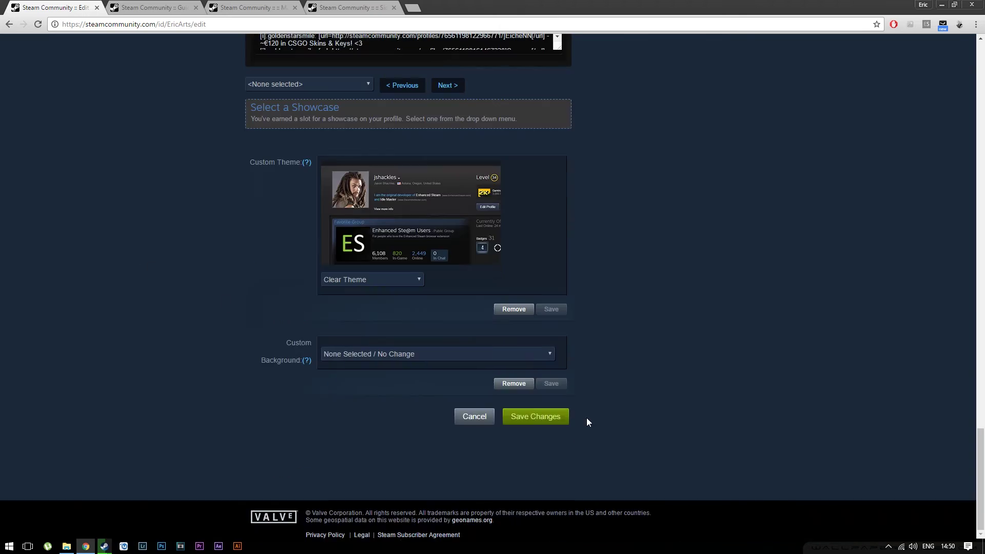
pyautogui.click(533, 418)
pyautogui.scroll(20, 579, 405)
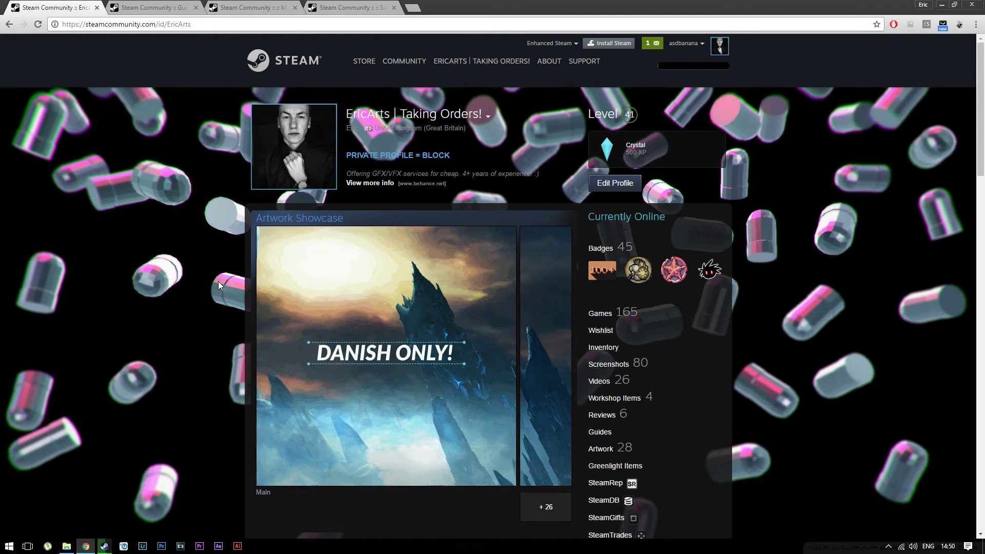
pyautogui.scroll(-1, 218, 281)
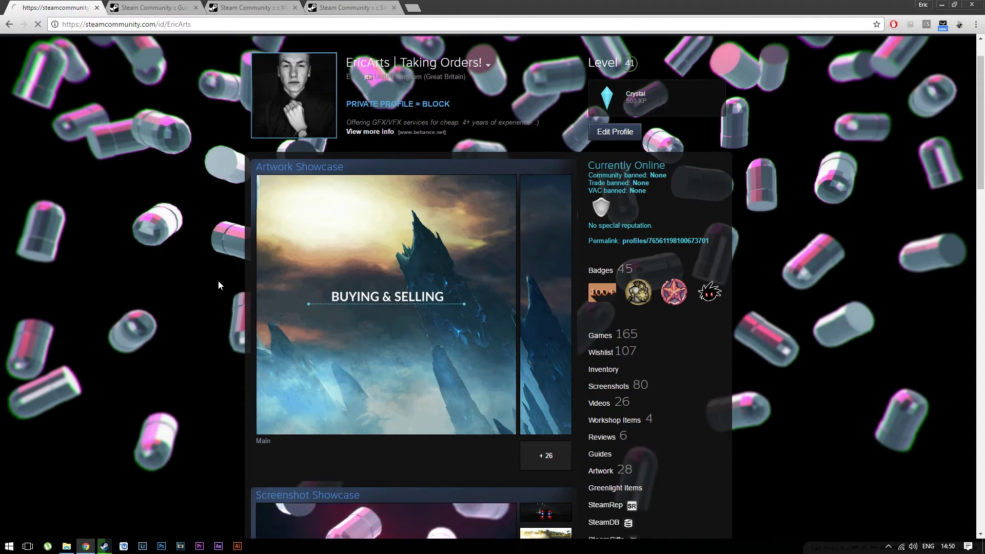
pyautogui.press('F5')
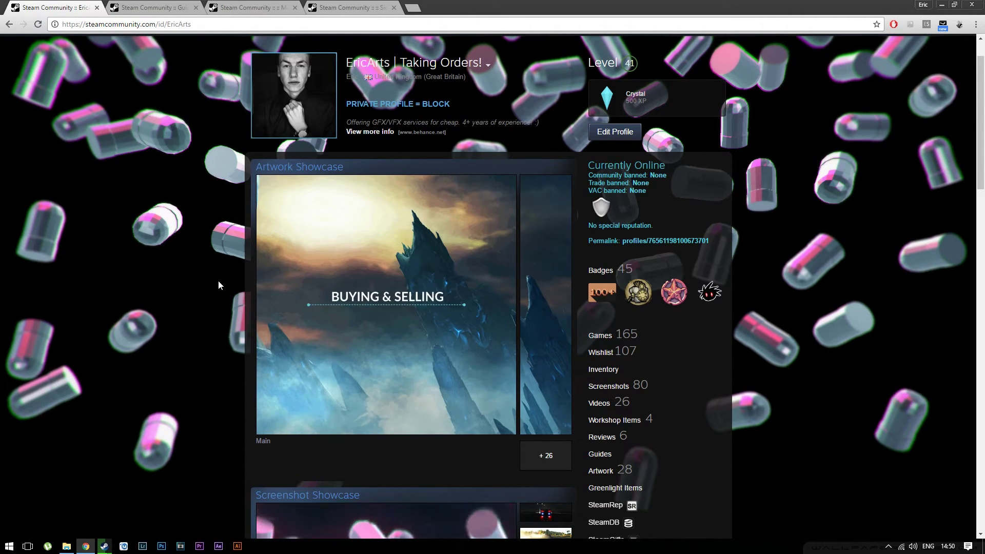
pyautogui.press('F5')
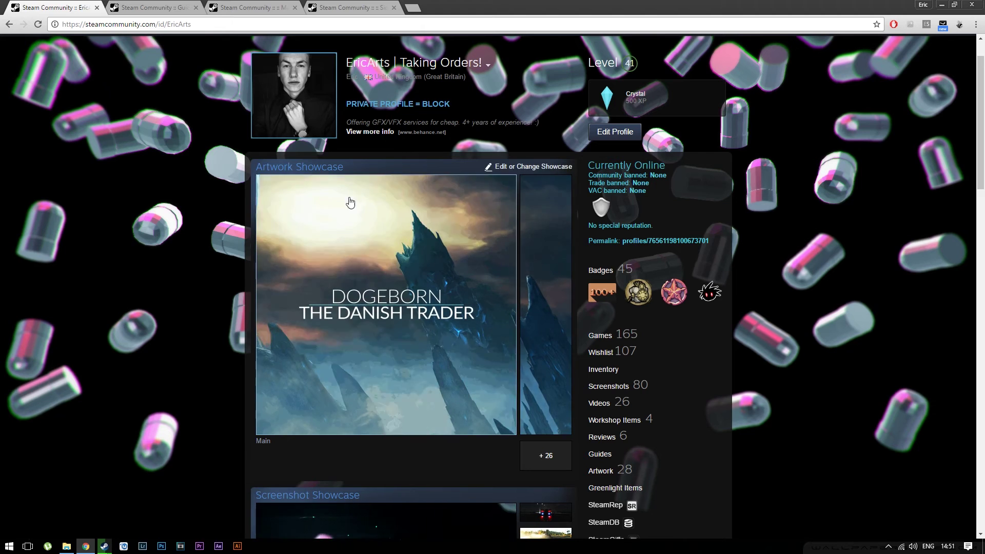
# Step: Close the uploaded Main and Sidebar artwork pages and return to the profile page
pyautogui.click(154, 8)
pyautogui.click(251, 7)
pyautogui.click(353, 7)
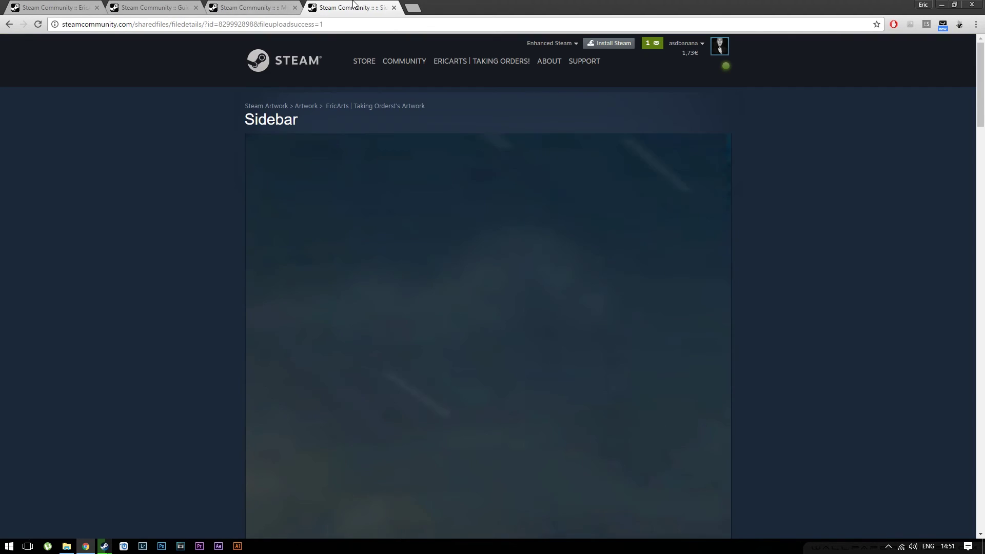
pyautogui.click(295, 7)
pyautogui.click(294, 8)
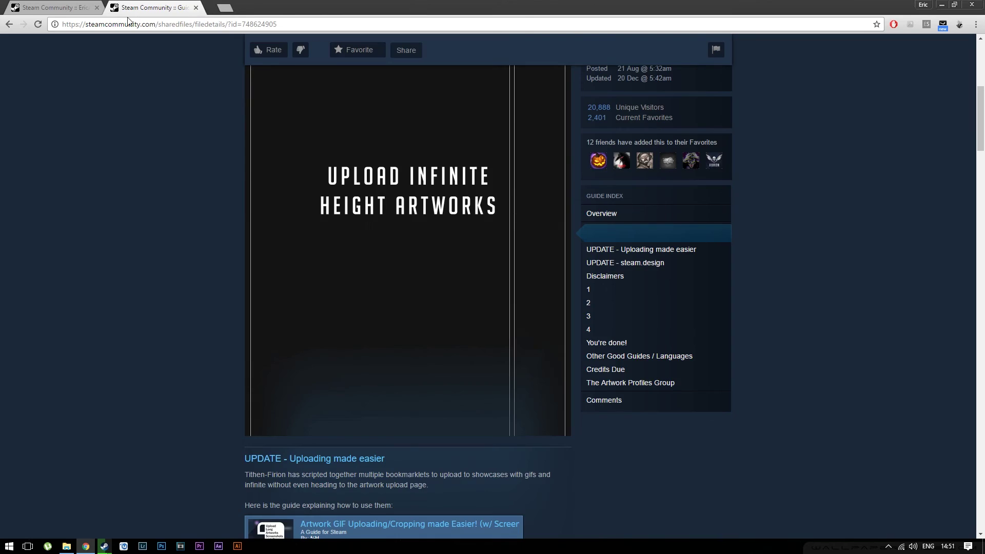
pyautogui.hotkey('ctrl', 'Tab')
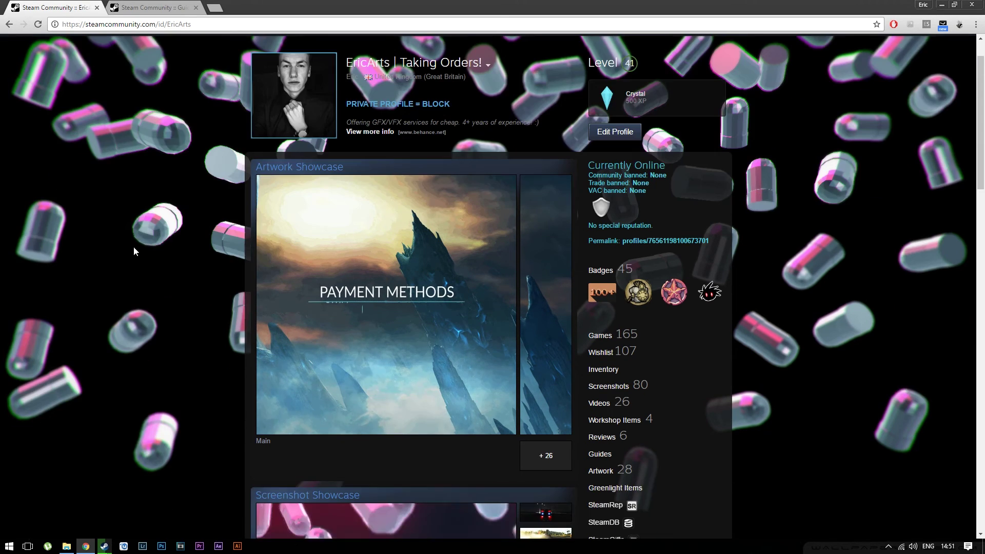